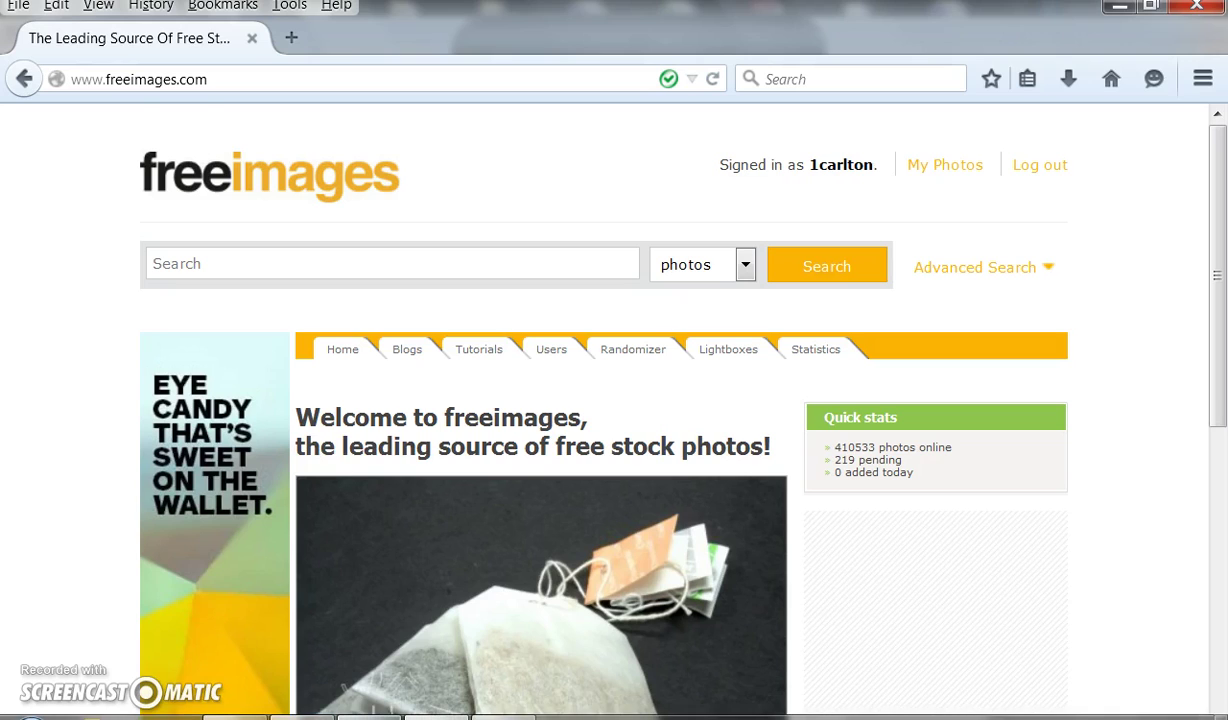
Switch from Firefox to the blank Untitled Notepad window.
click(302, 716)
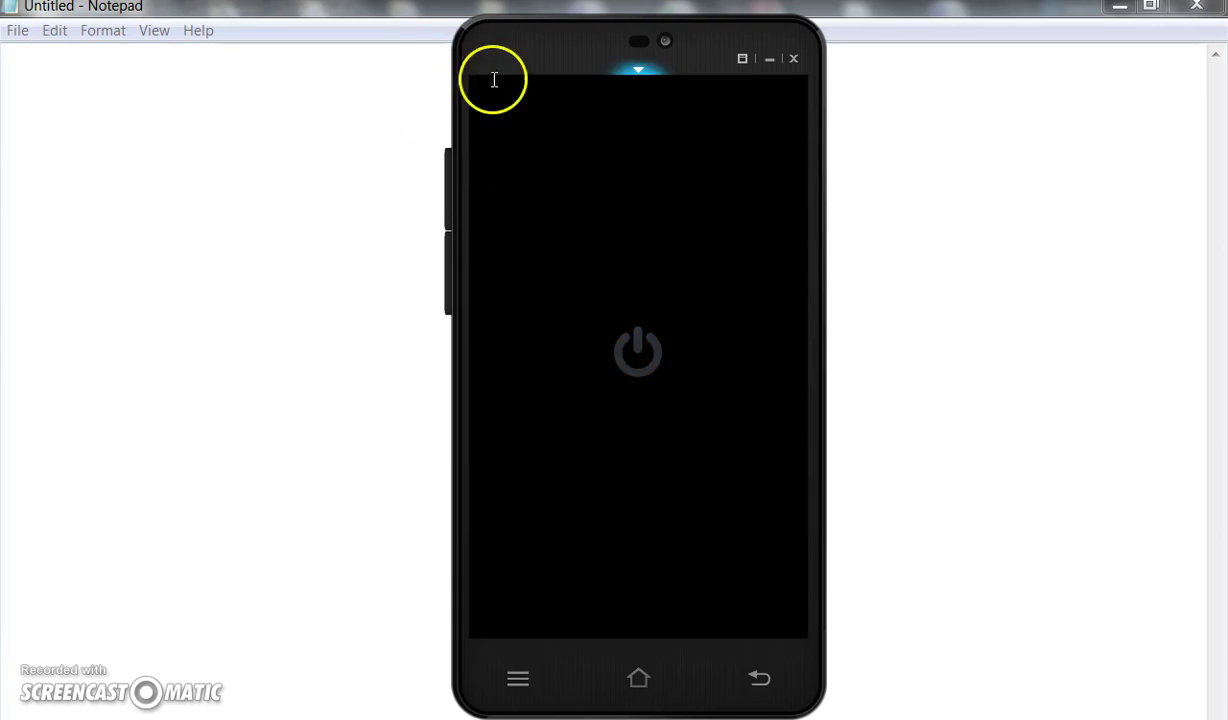
Power on the emulated phone, unlock it with the PIN, and launch Studio Design.
click(639, 340)
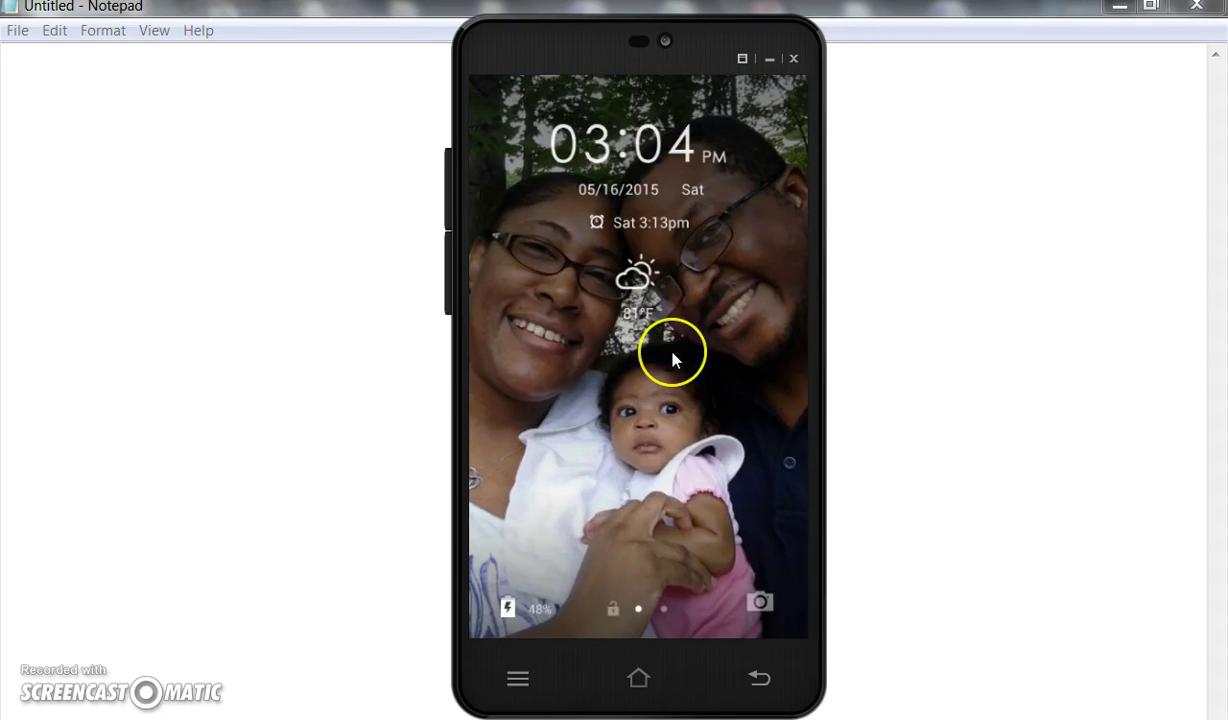
click(672, 356)
text(1234)
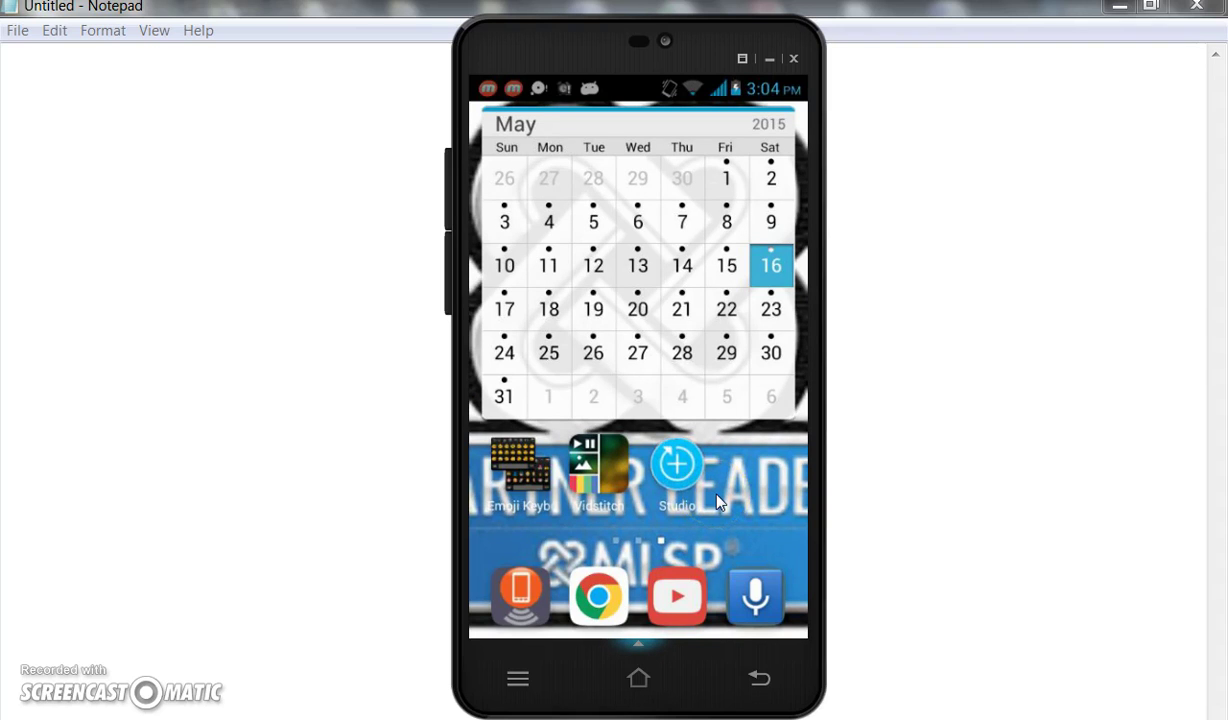
click(696, 466)
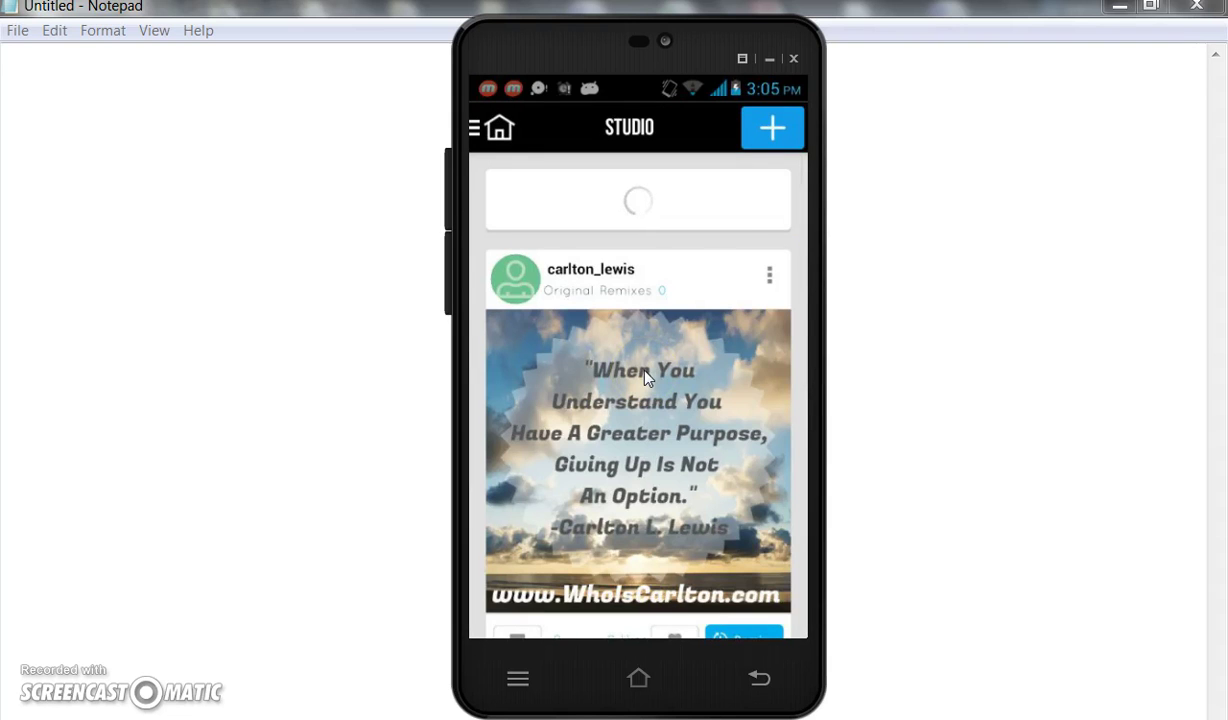
Start a new design from the jumping-girl photo in the gallery's Camera album.
click(774, 125)
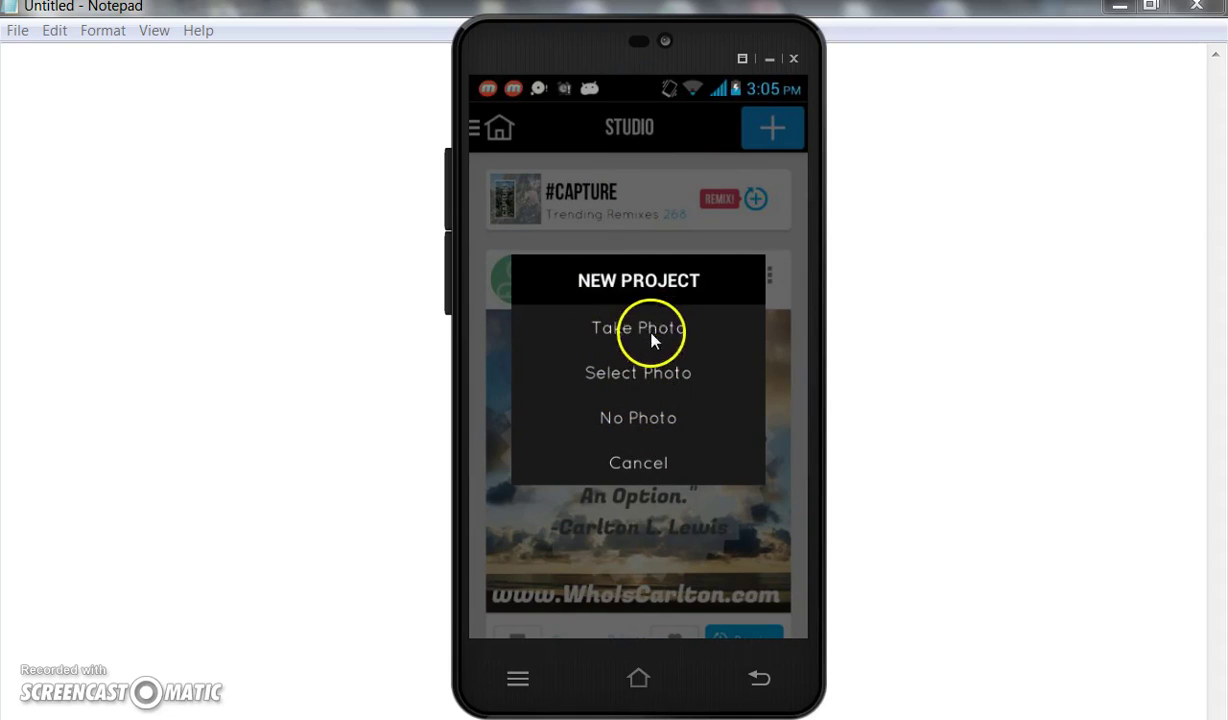
click(630, 380)
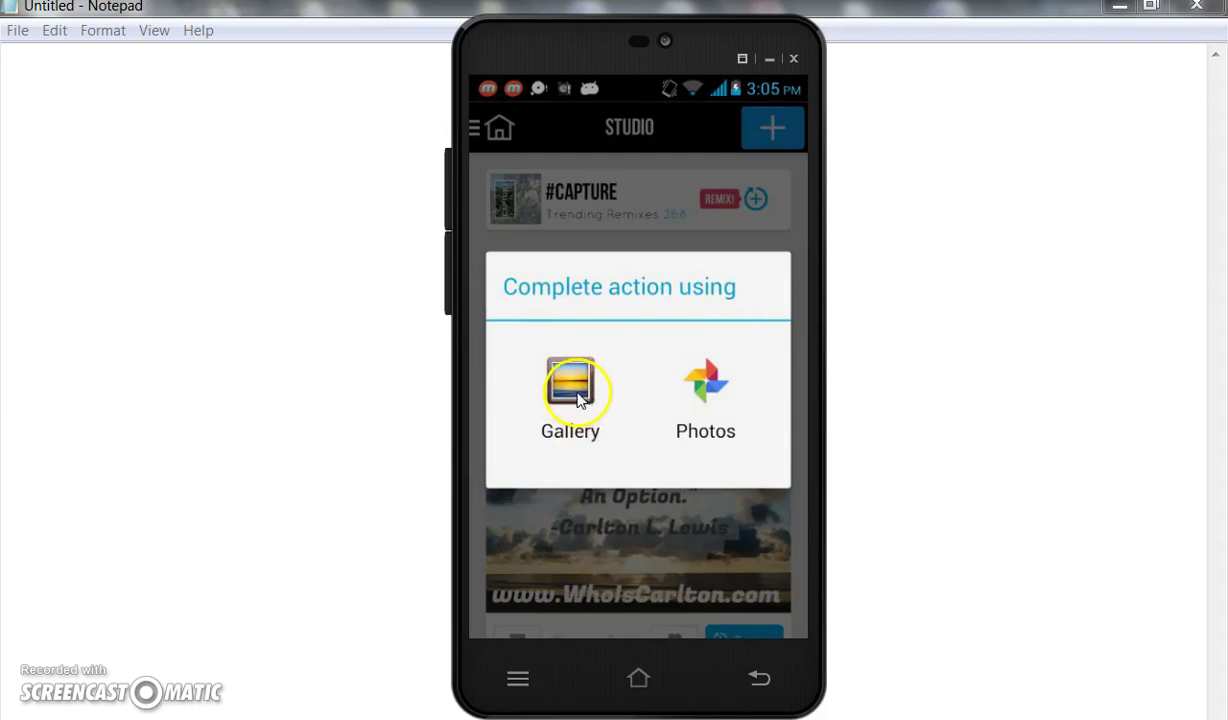
click(578, 399)
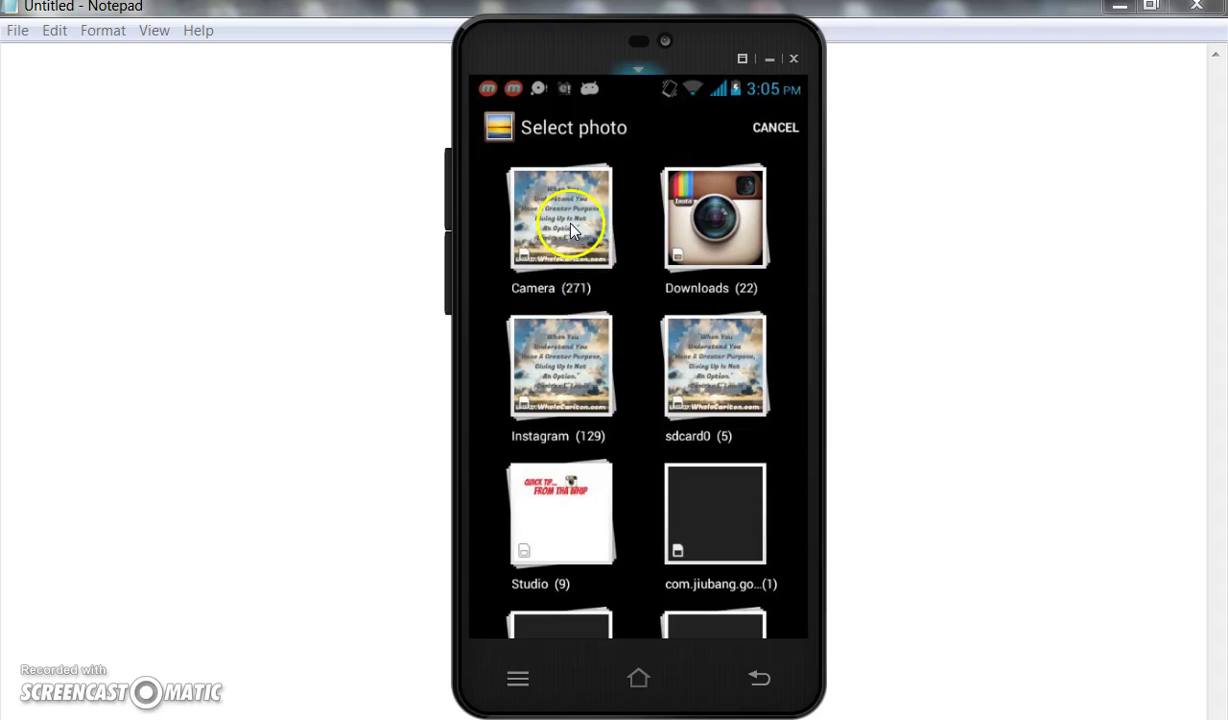
click(573, 232)
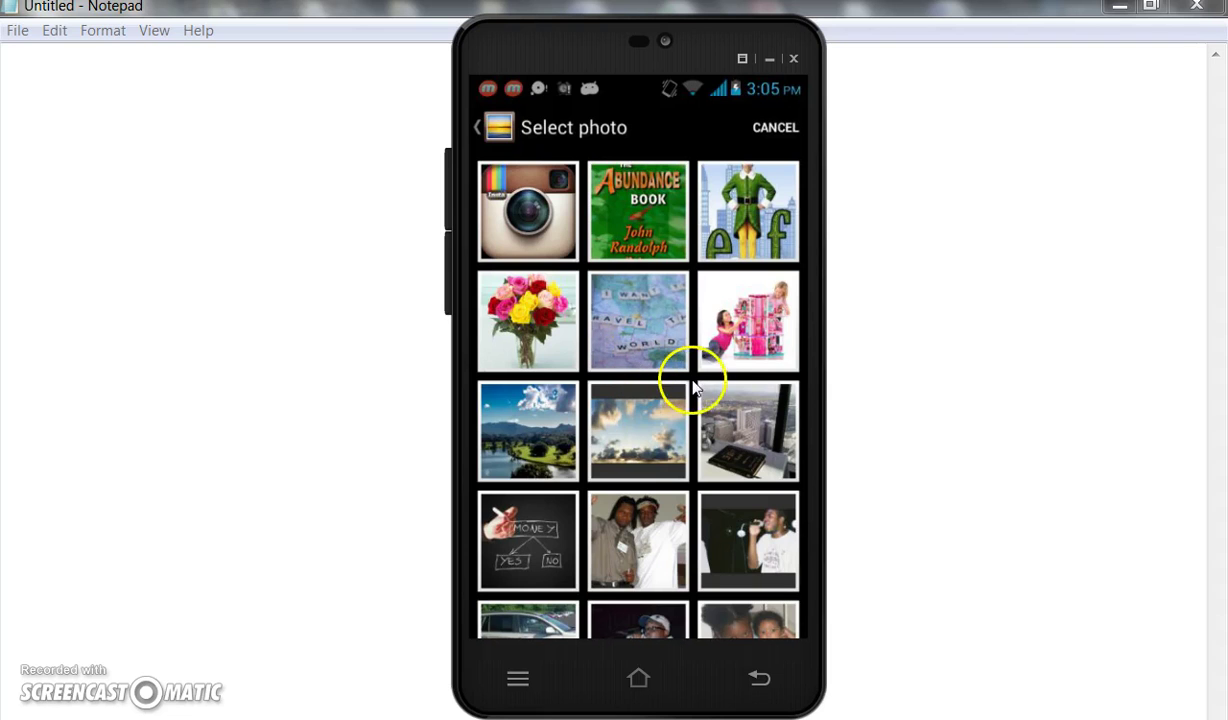
scroll(686, 401, down, 1)
scroll(686, 401, down, 7)
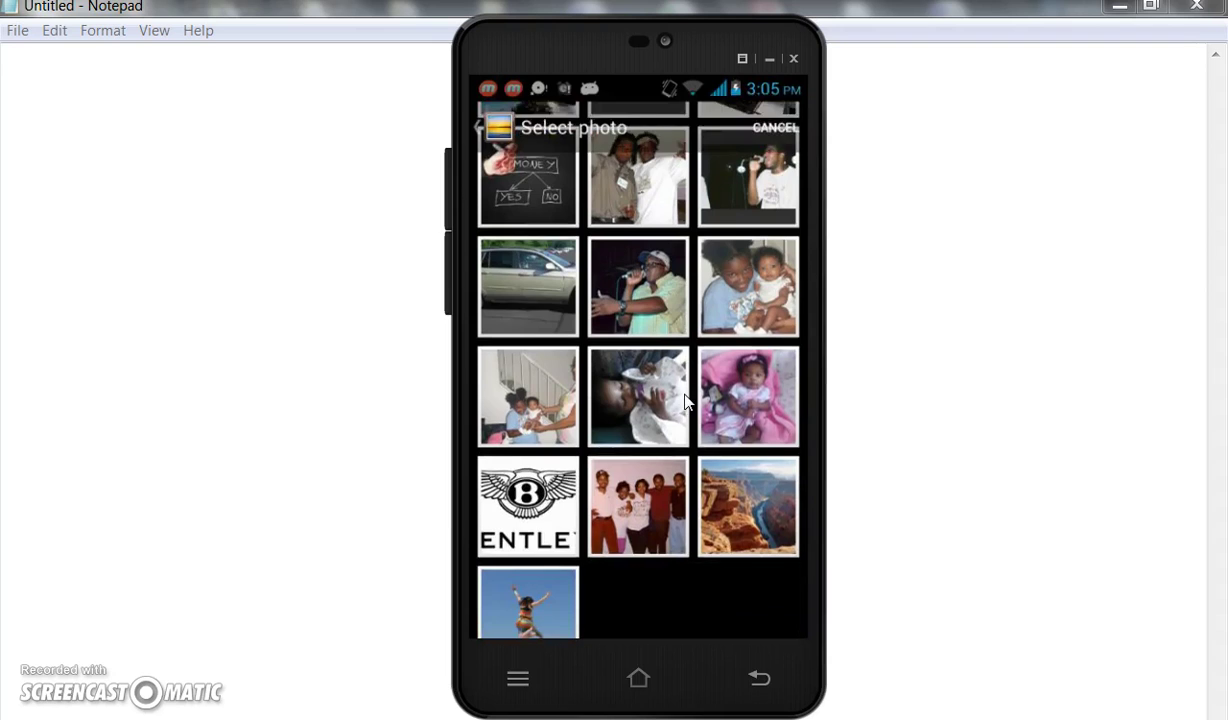
scroll(686, 401, down, 2)
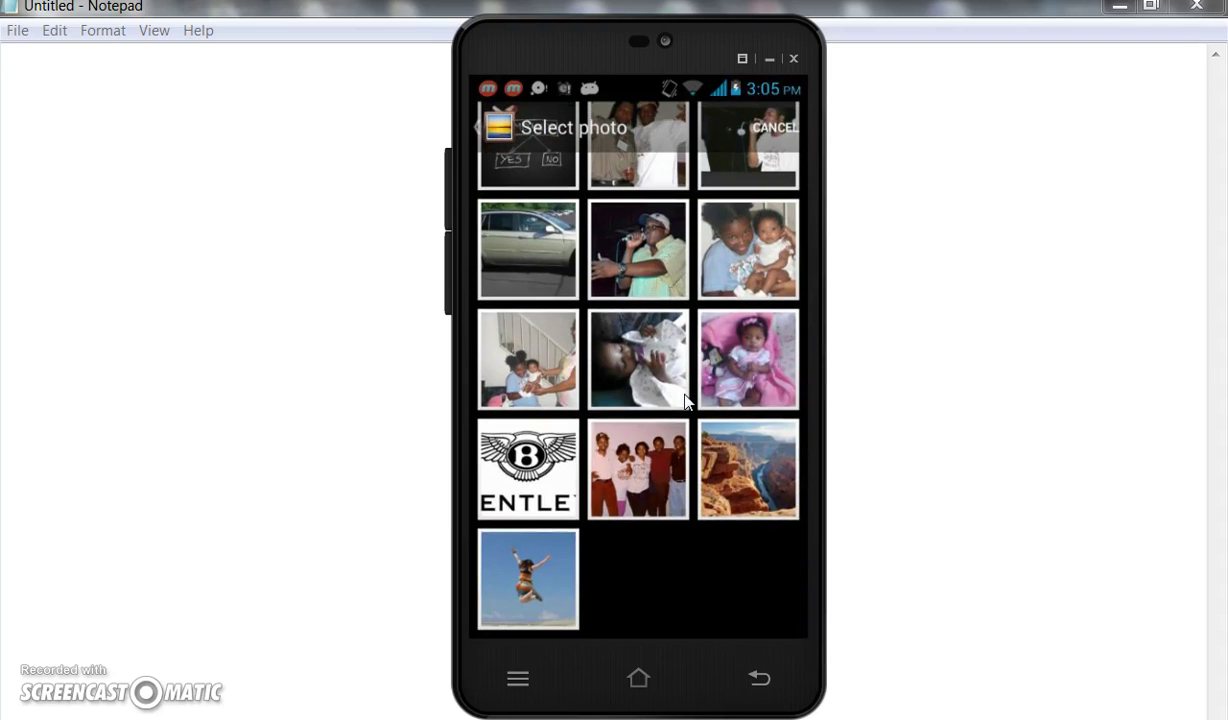
click(543, 586)
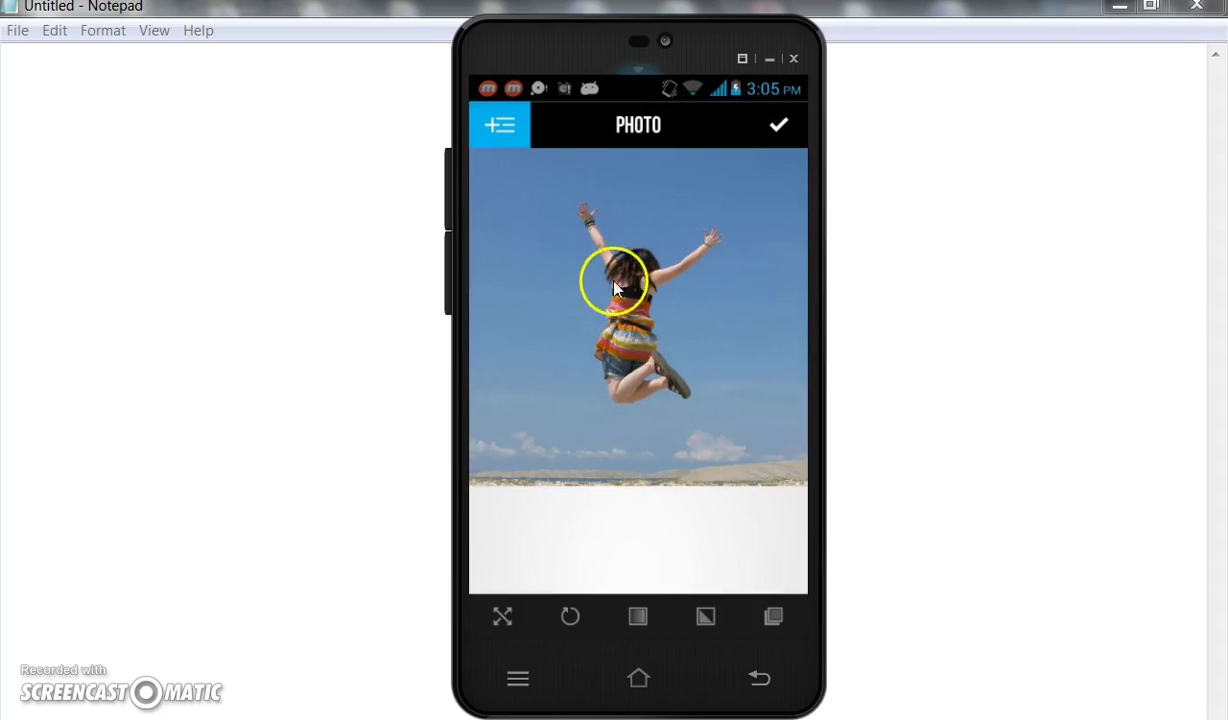
Add a Text overlay from the Layers drawer and set its font to Avenir Next-Heavy.
click(493, 128)
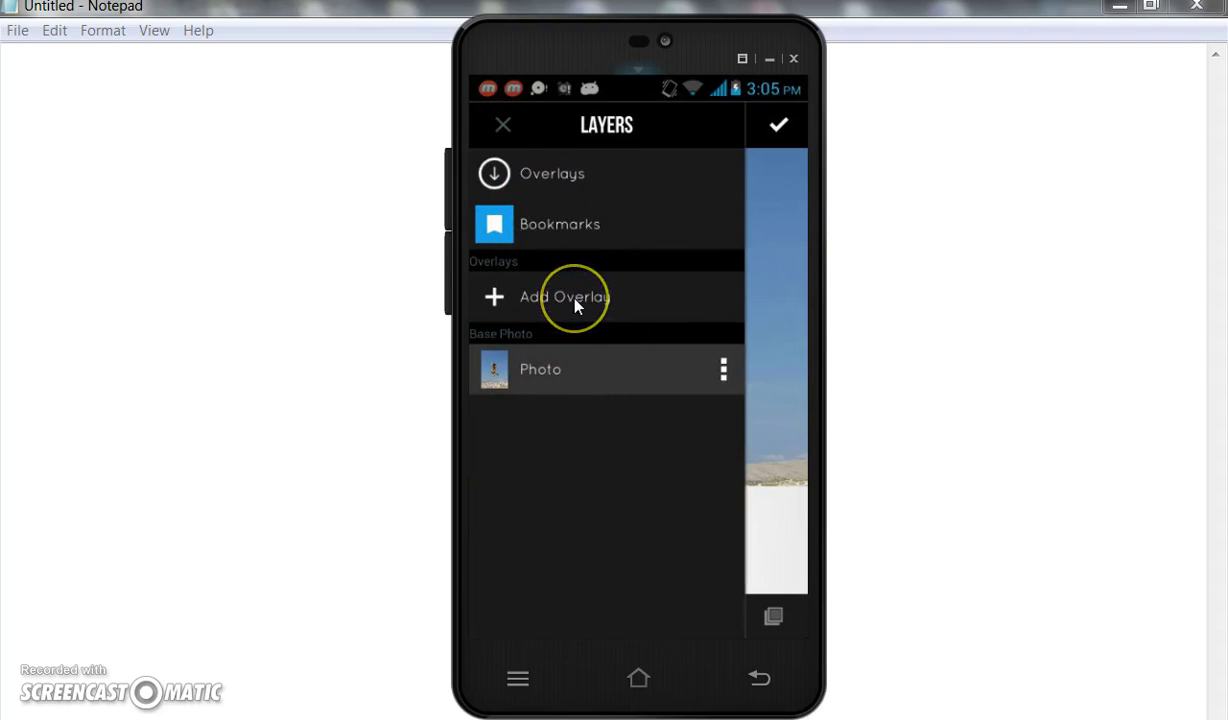
click(574, 299)
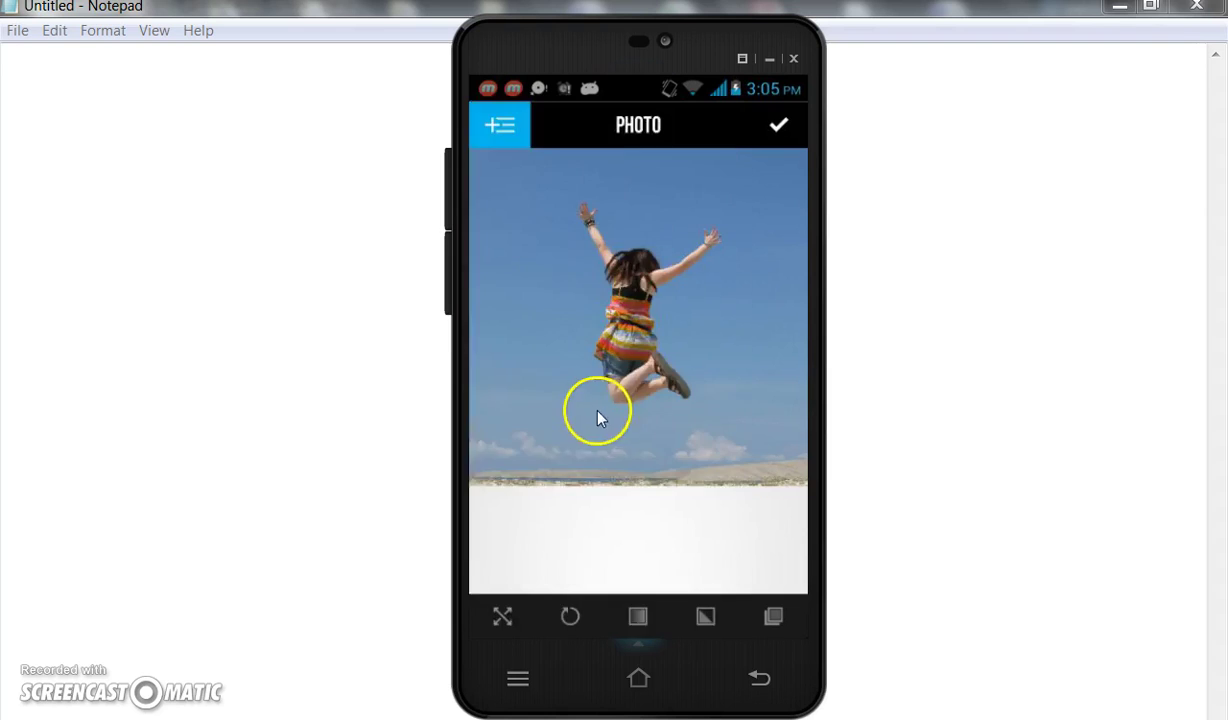
scroll(590, 378, down, 5)
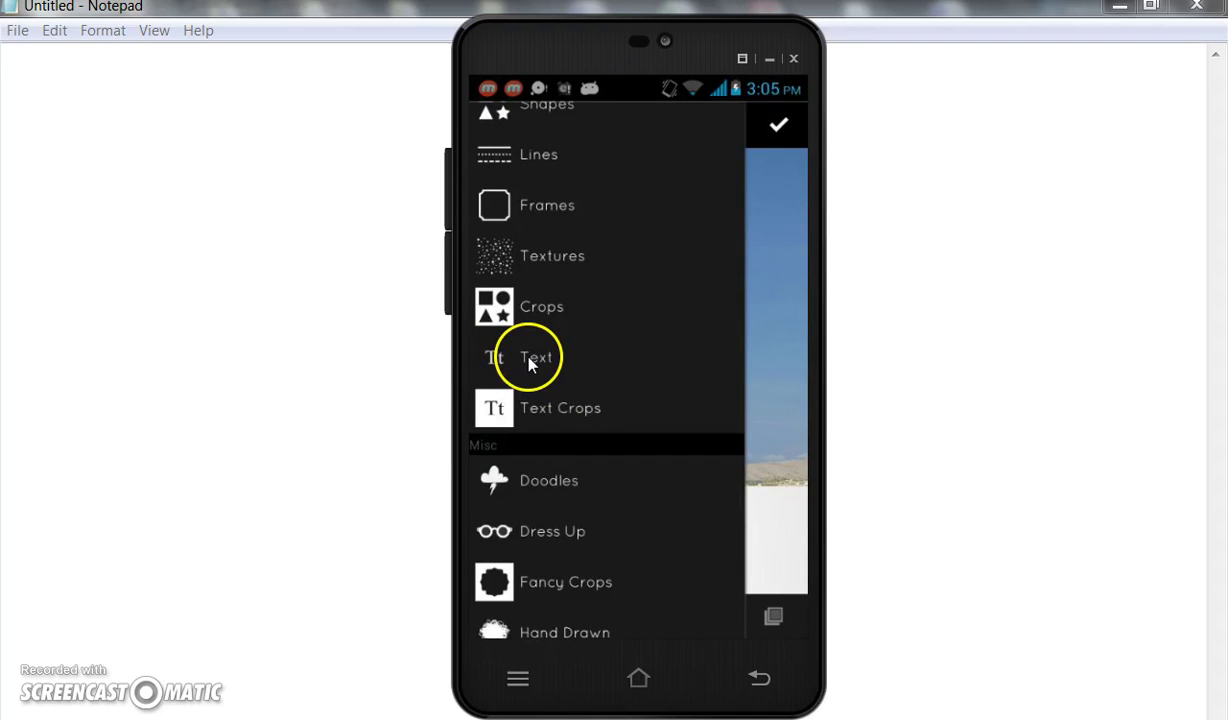
click(530, 360)
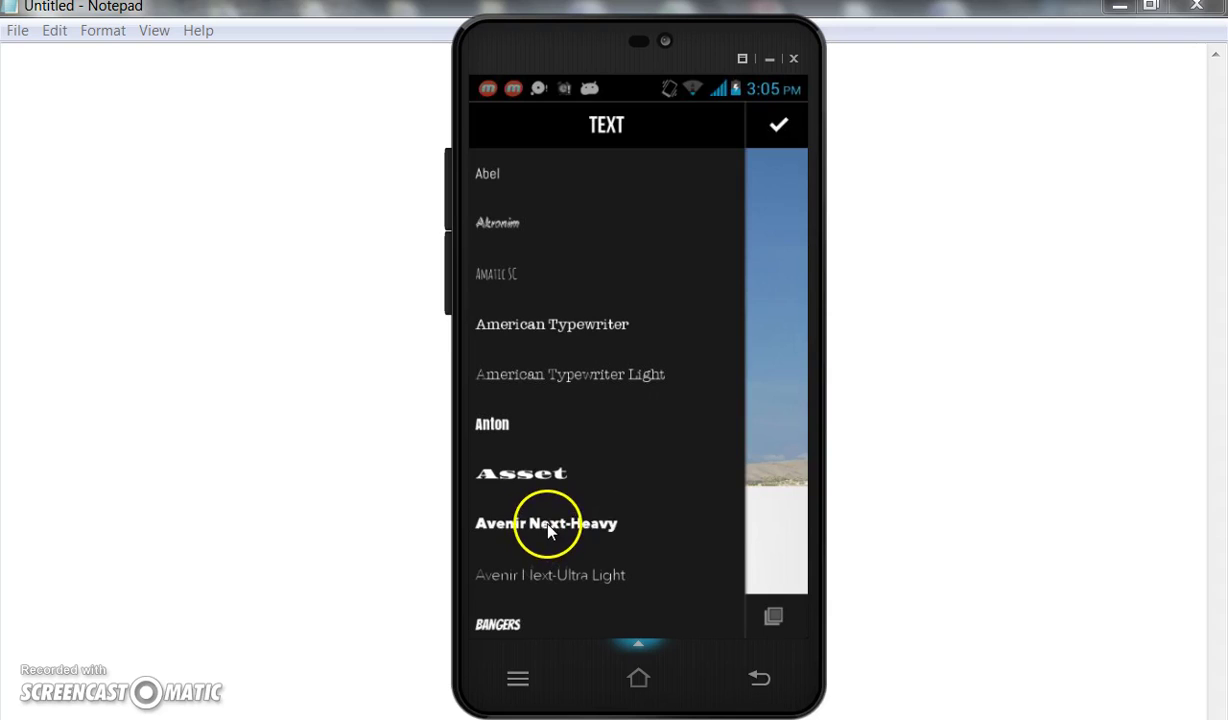
click(548, 528)
Replace the placeholder with 'The Feeling You Have', 'When You Do Something BIG', 'In Your Business' on three lines.
click(558, 352)
key(BackSpace)
key(BackSpace)
key(BackSpace)
key(BackSpace)
text(The Feeling You Have)
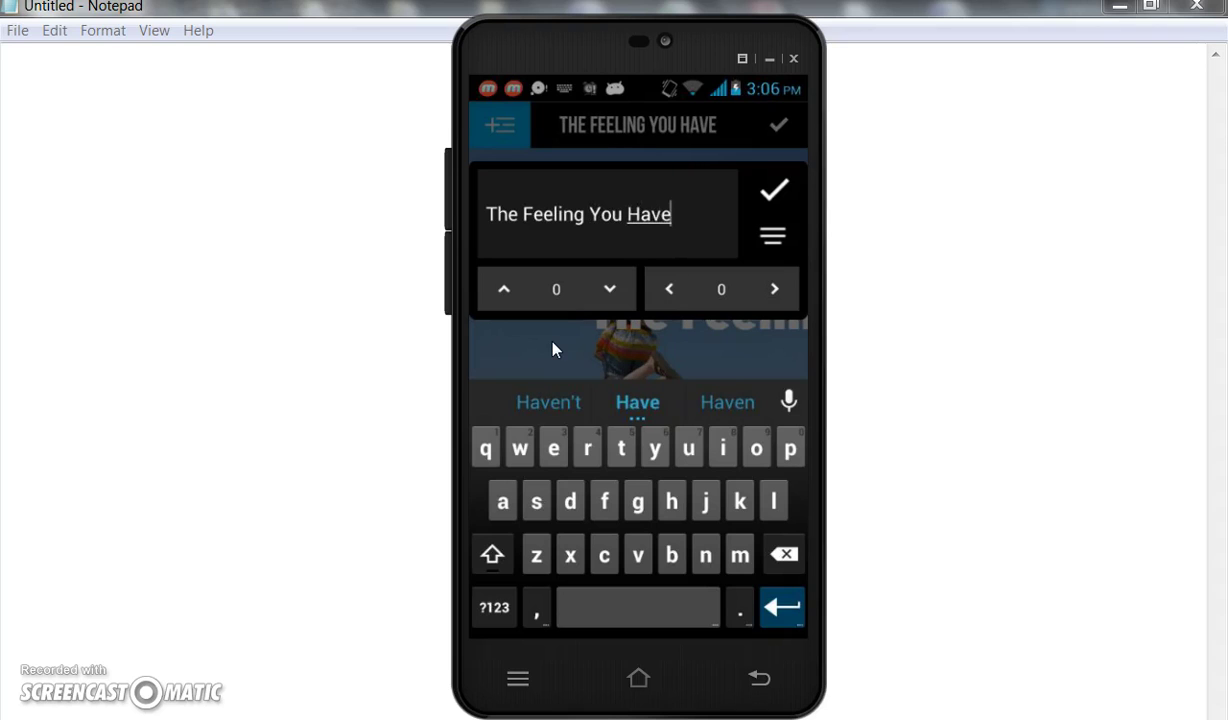
key(Return)
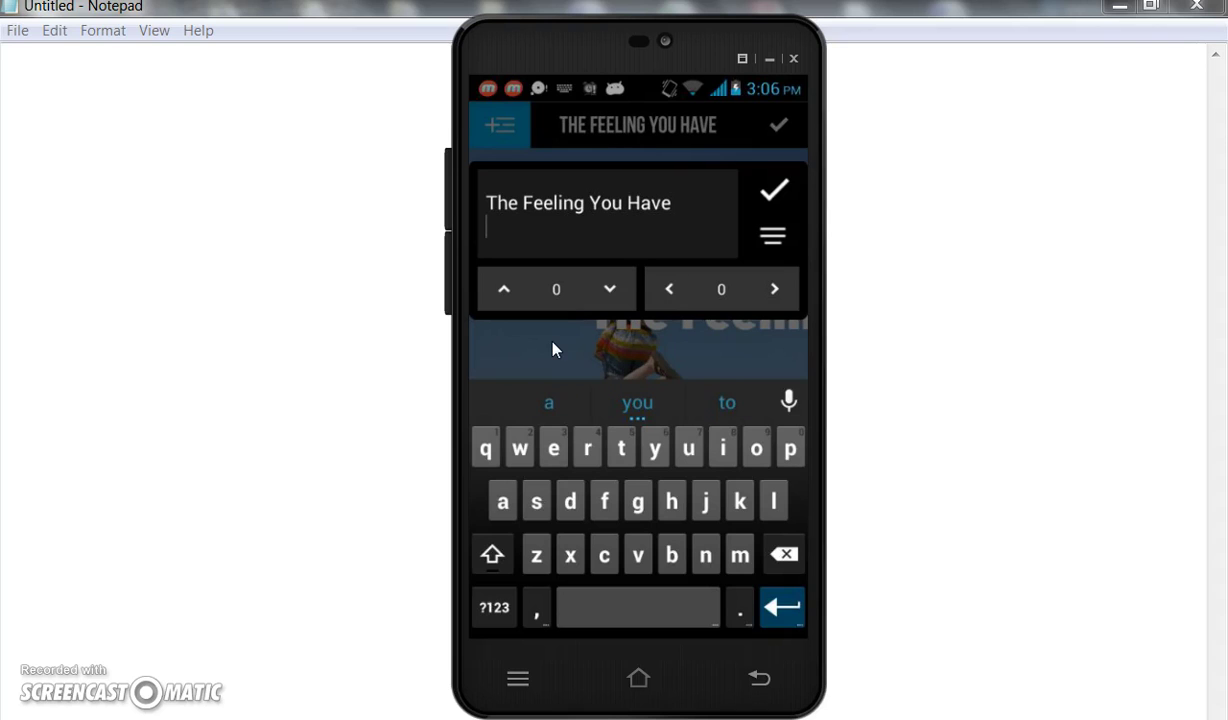
text(When You Do Something BIG)
key(Return)
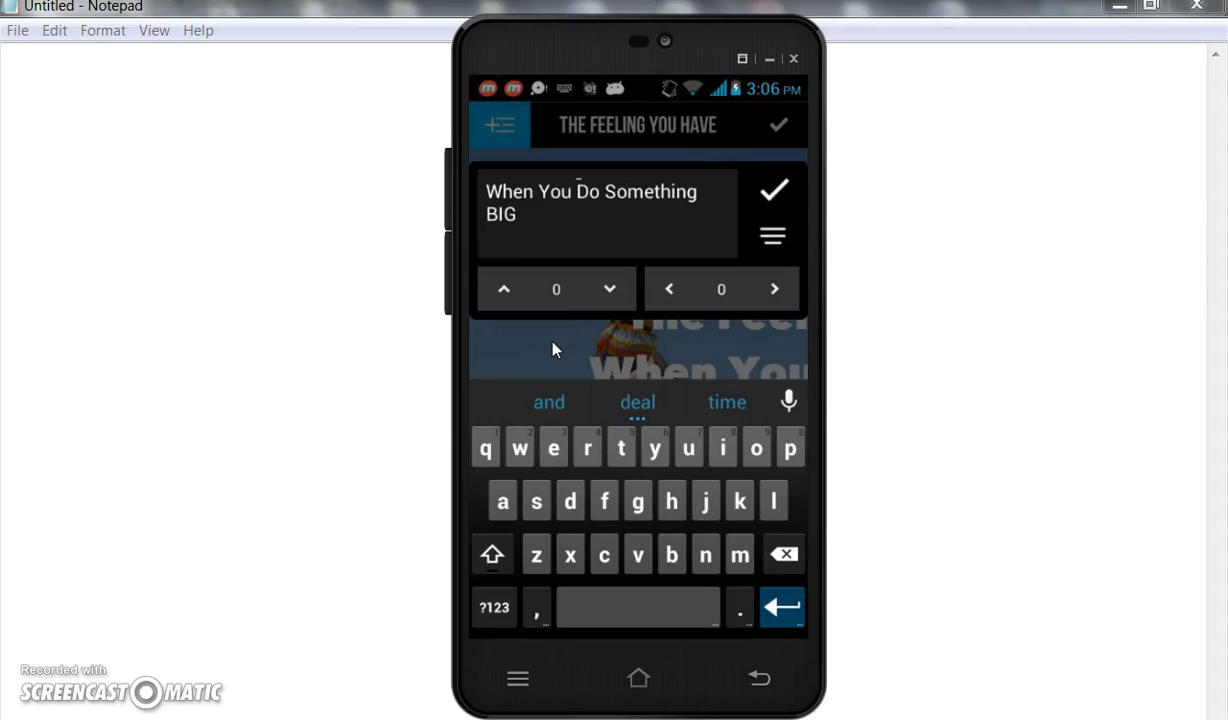
text(In Your Business)
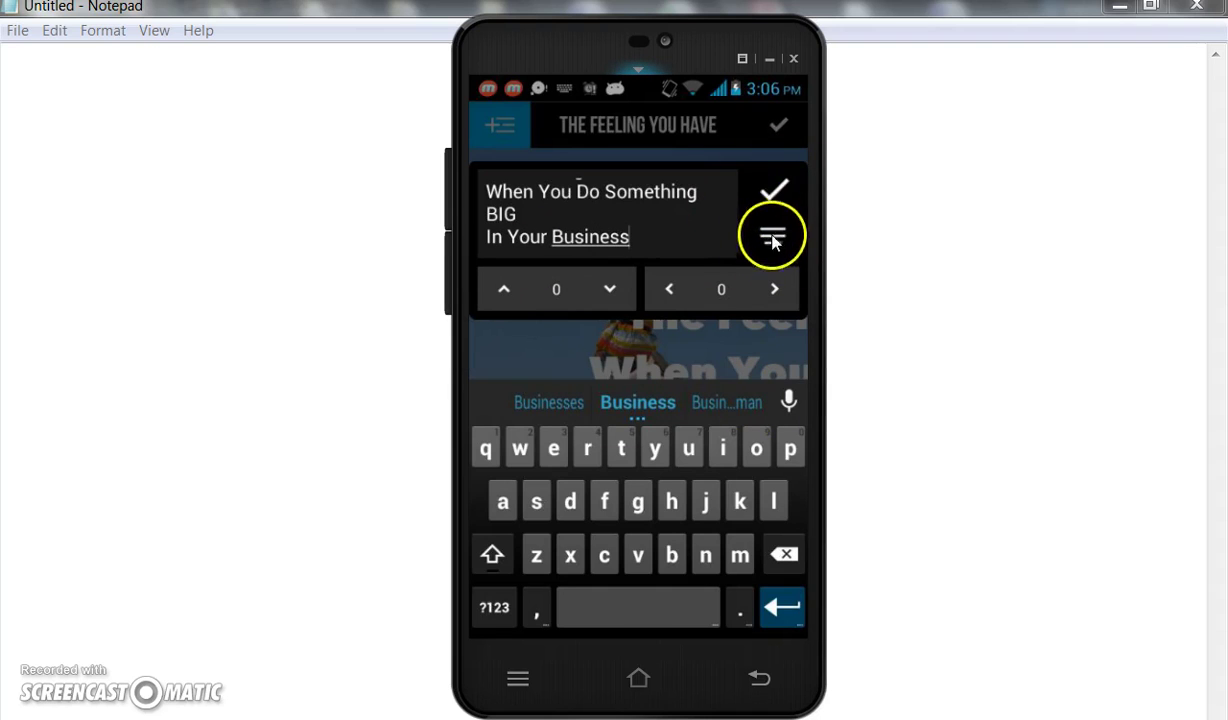
click(773, 193)
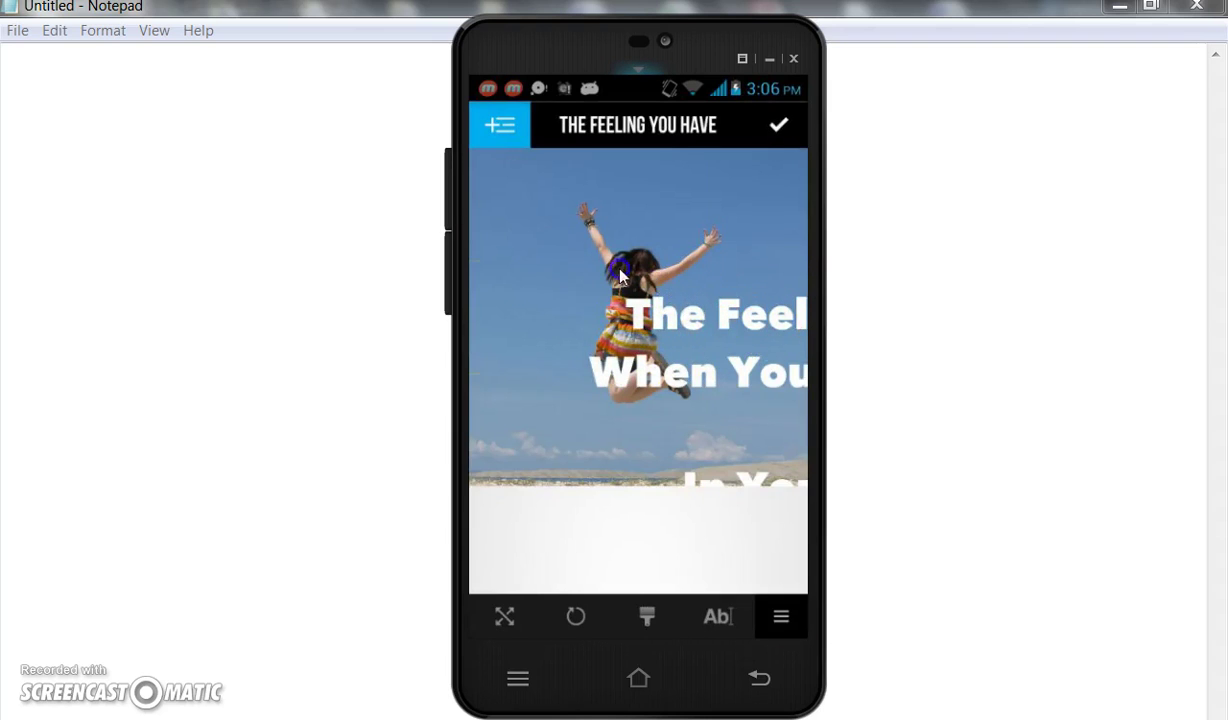
Insert line breaks before 'You' and 'Something' in the headline text.
click(725, 330)
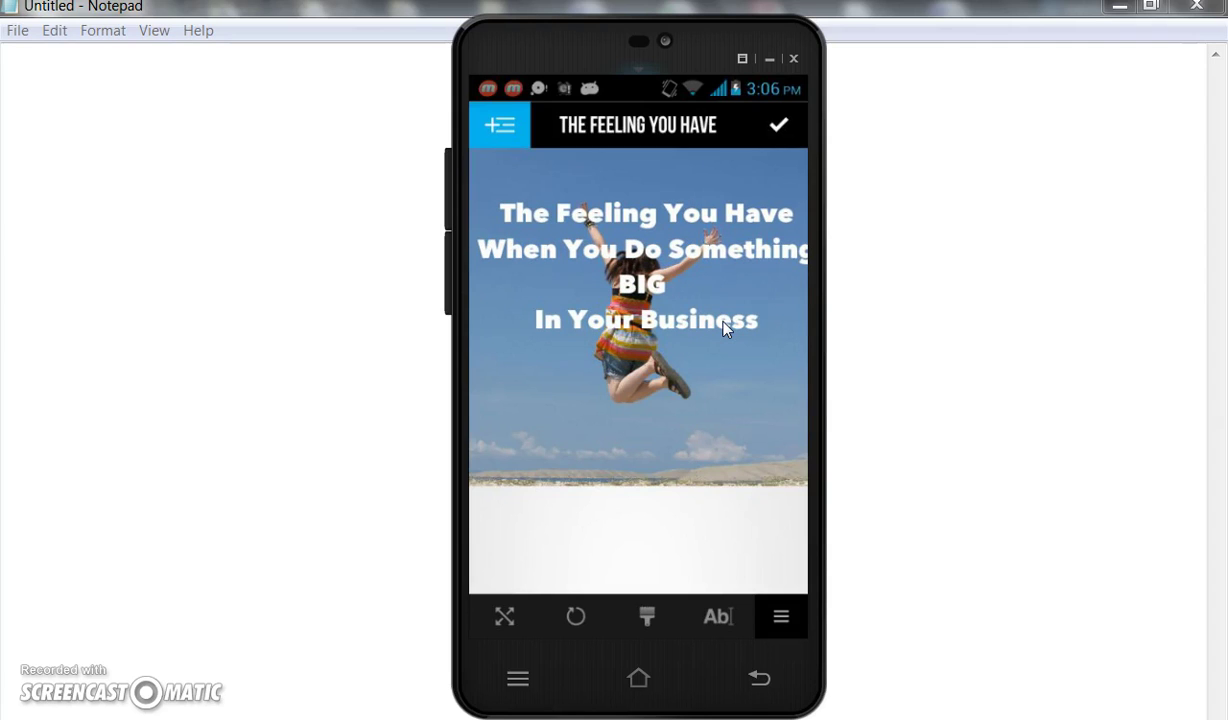
click(776, 487)
click(722, 618)
click(610, 425)
click(630, 326)
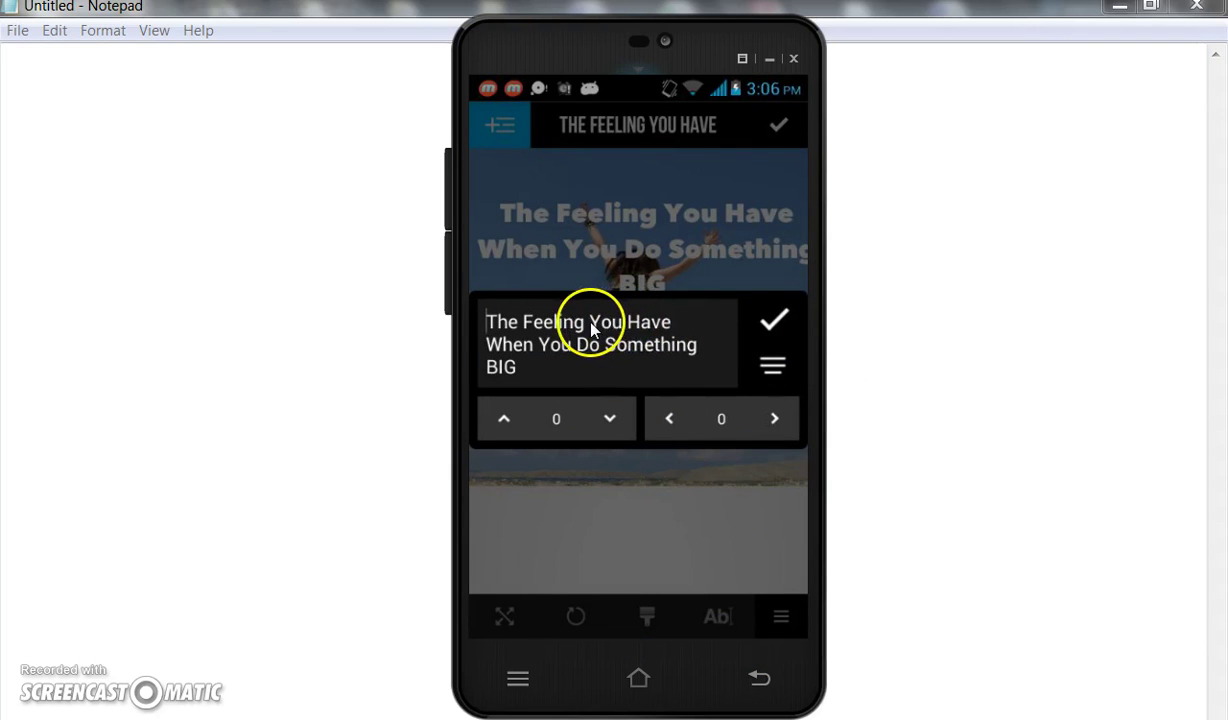
click(591, 325)
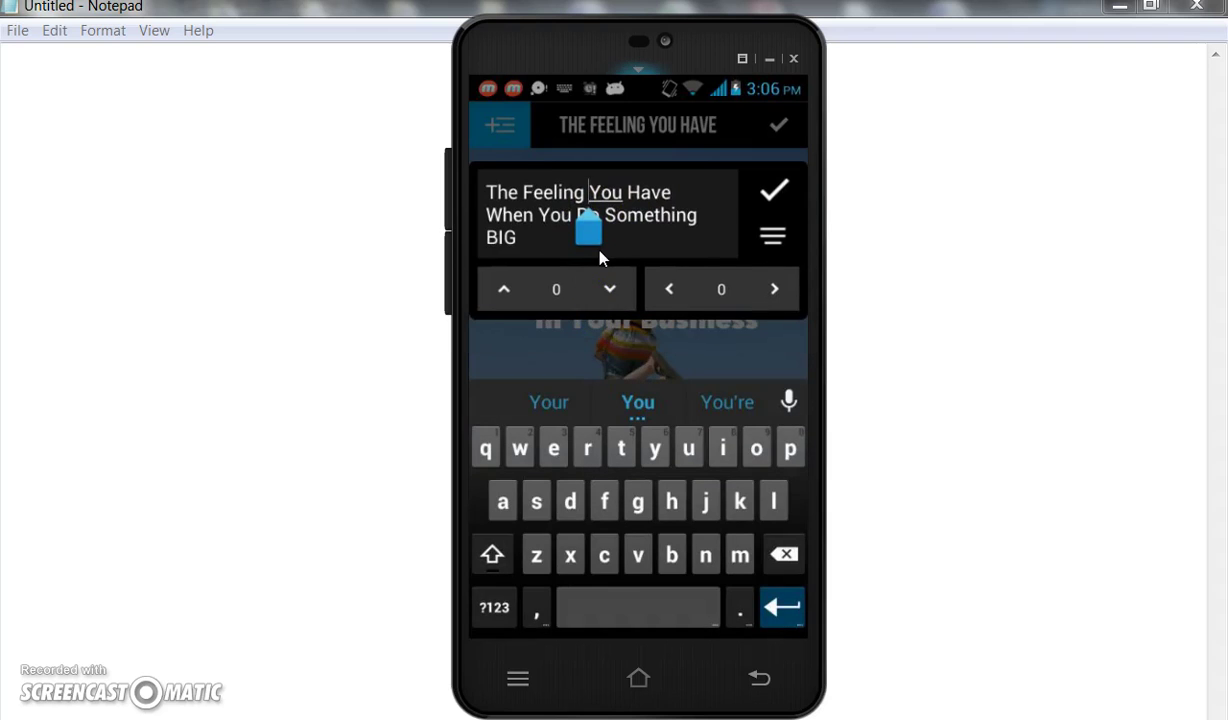
key(Return)
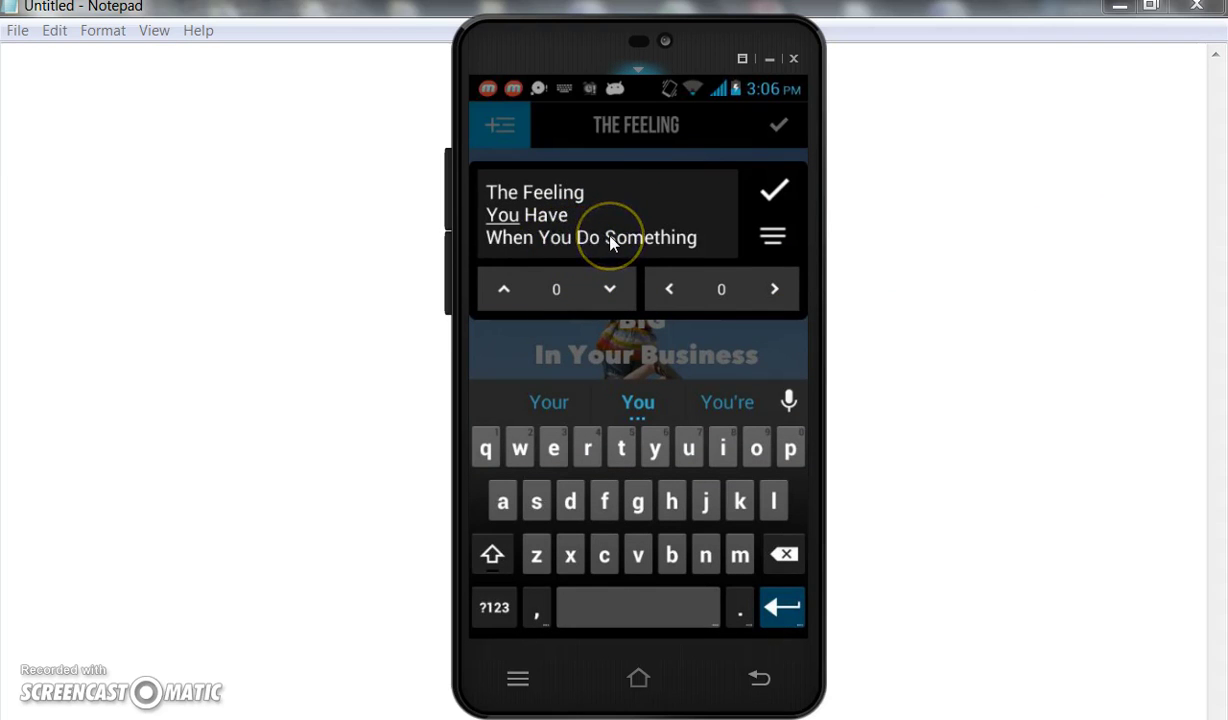
click(608, 240)
key(Return)
click(772, 188)
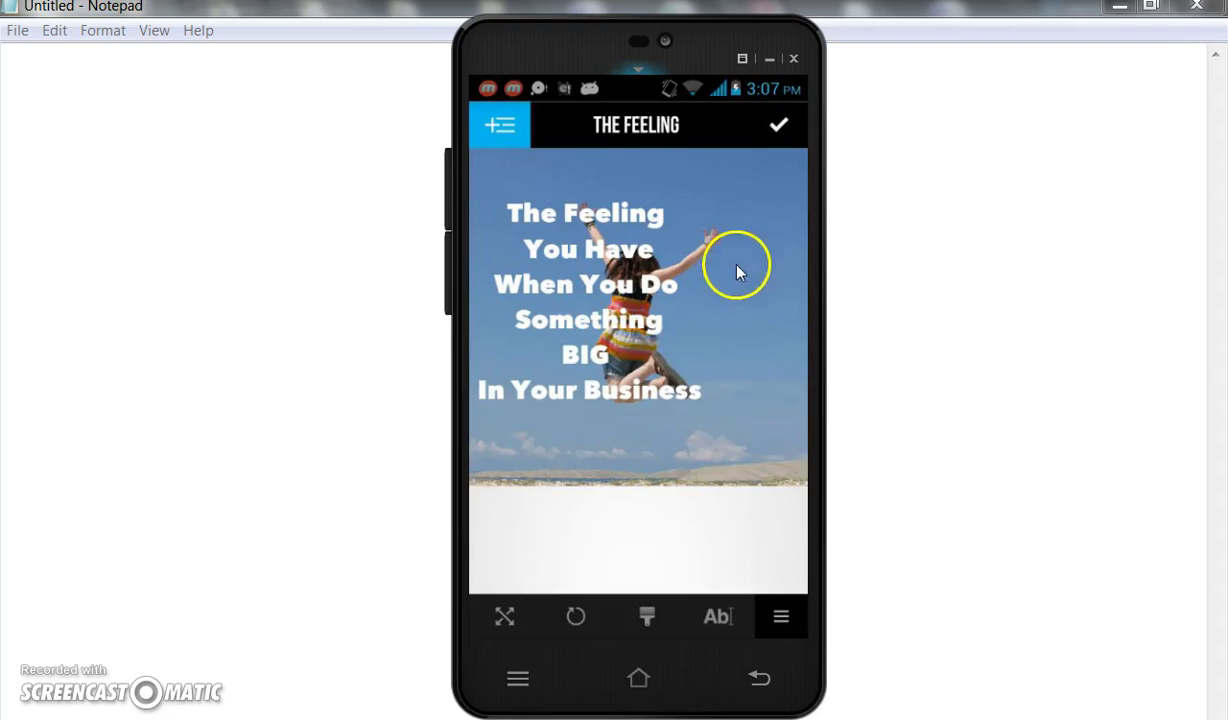
Reposition the enlarged text block slightly down and right on the photo.
drag(572, 327, 597, 345)
scroll(597, 345, up, 5)
scroll(597, 345, up, 1)
drag(597, 345, 597, 345)
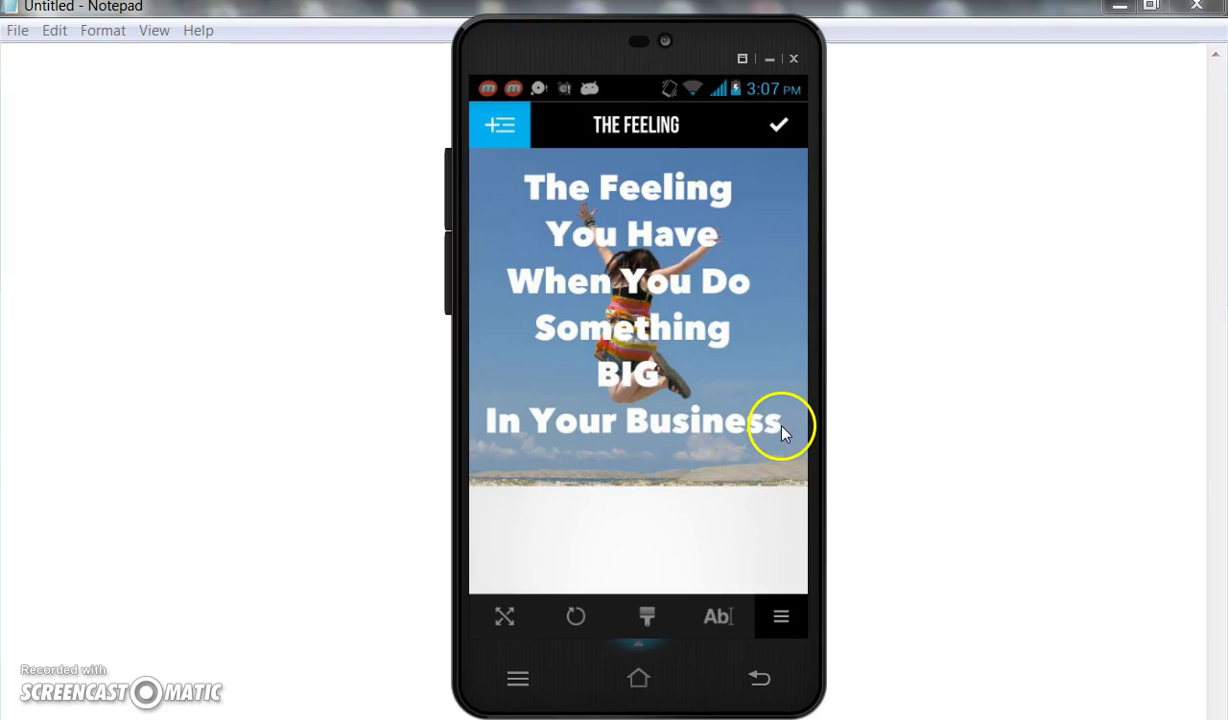
Place the caret after 'Business', type '!' from the symbols keyboard, and apply the edit.
click(716, 616)
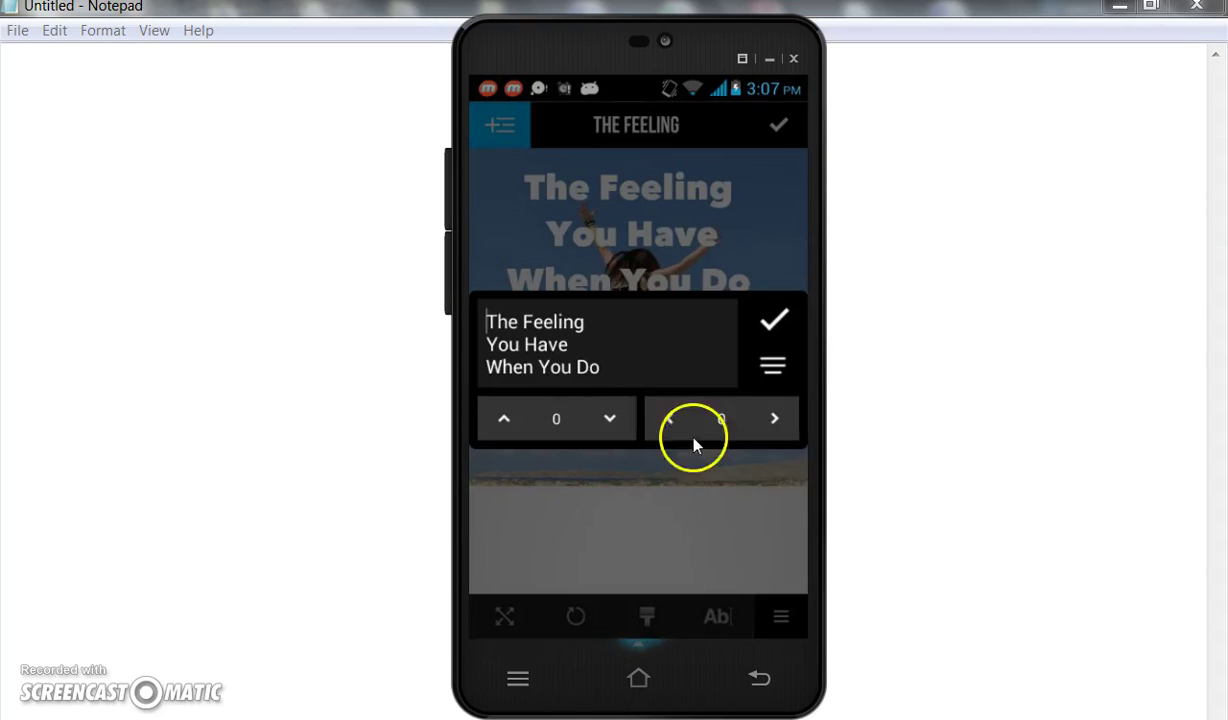
click(650, 368)
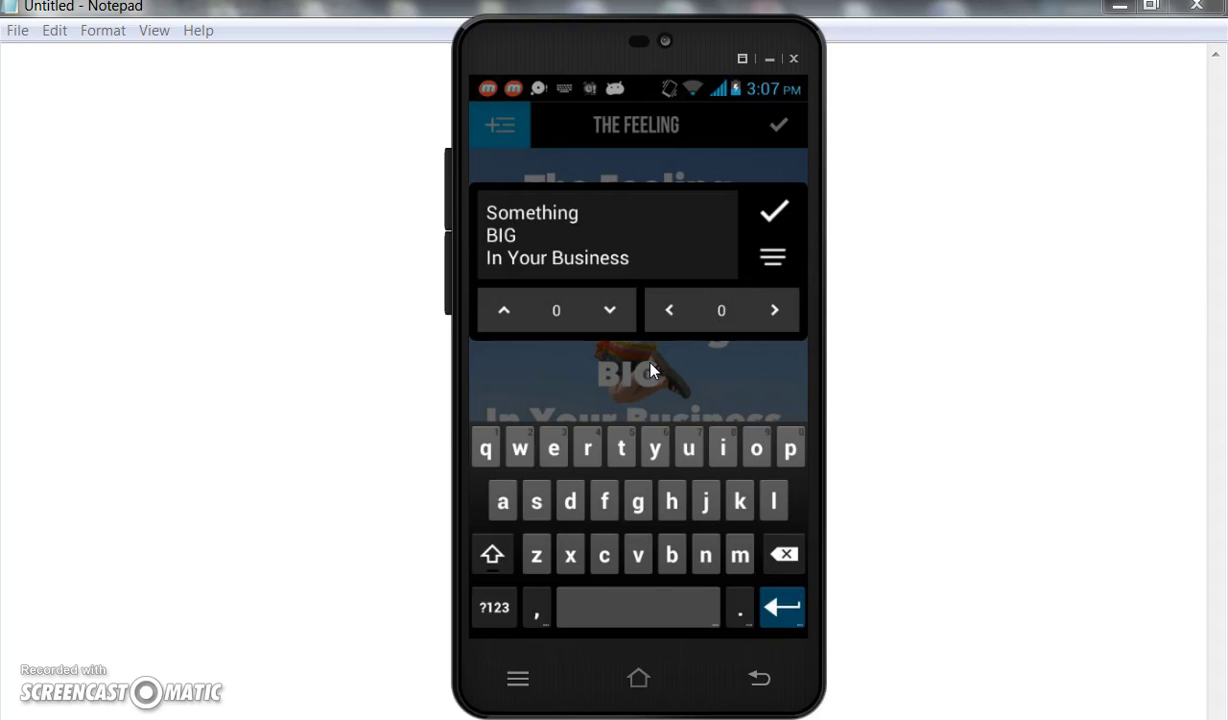
key(Up)
key(Up)
key(Up)
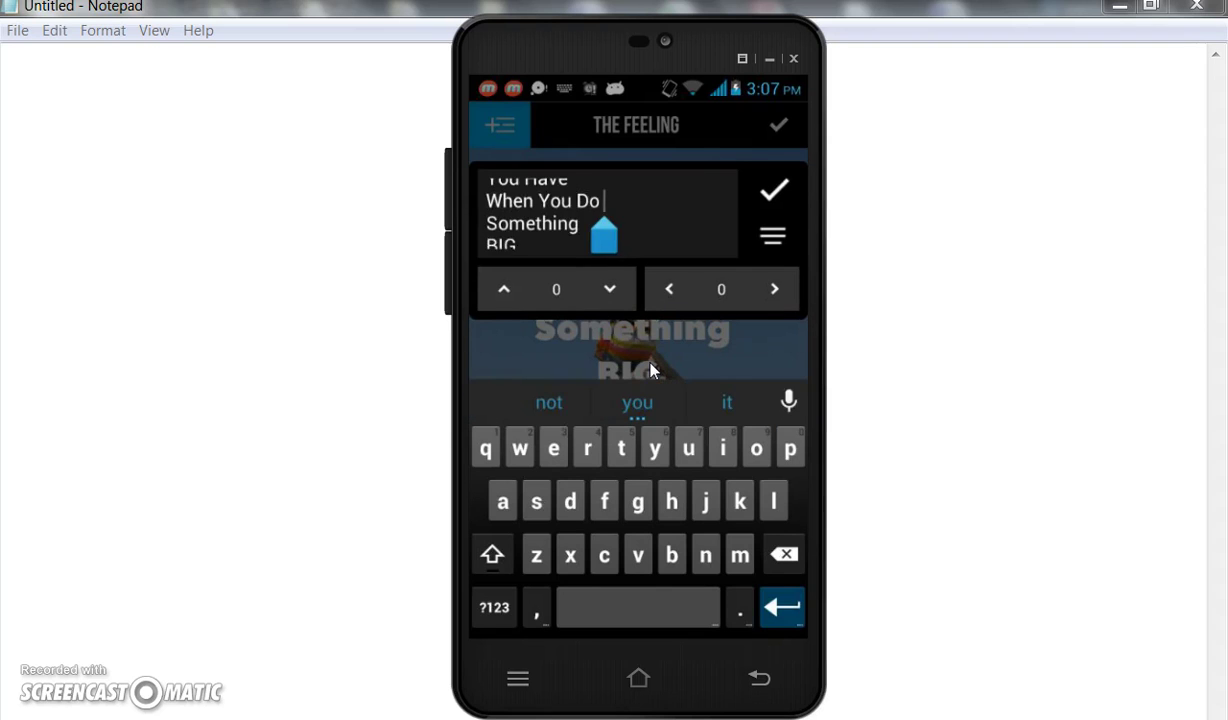
key(Down)
key(Down)
key(Down)
key(Right)
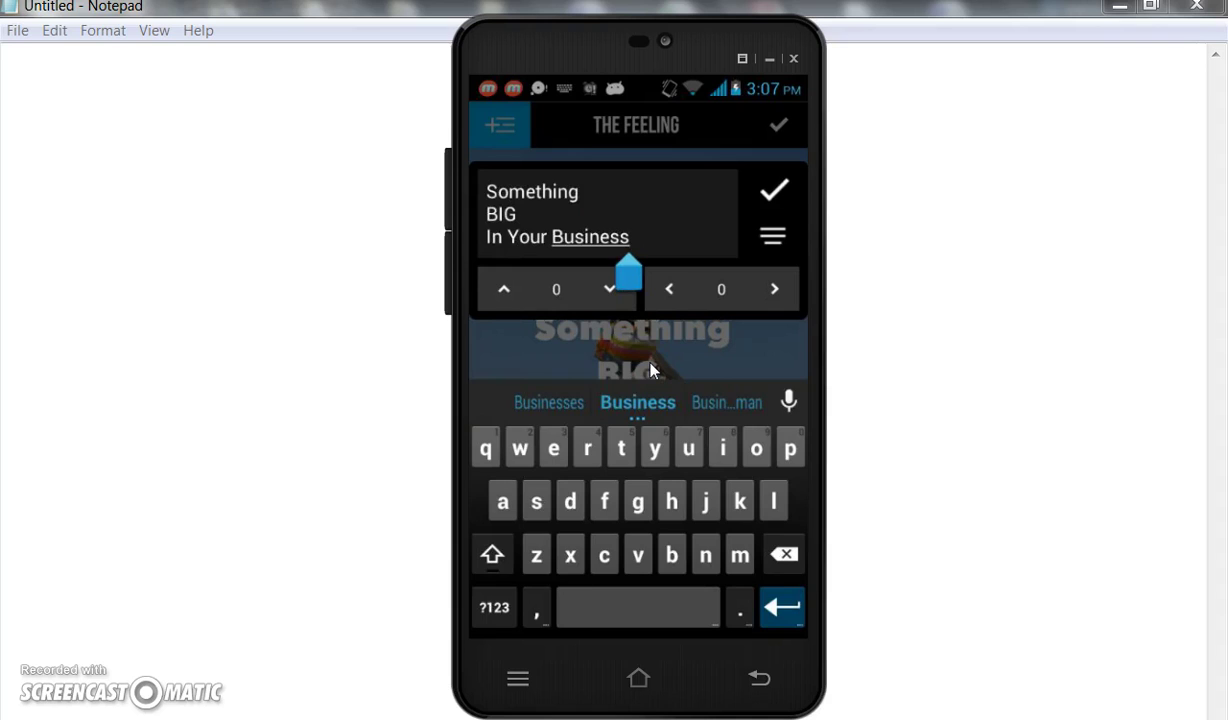
key(alt)
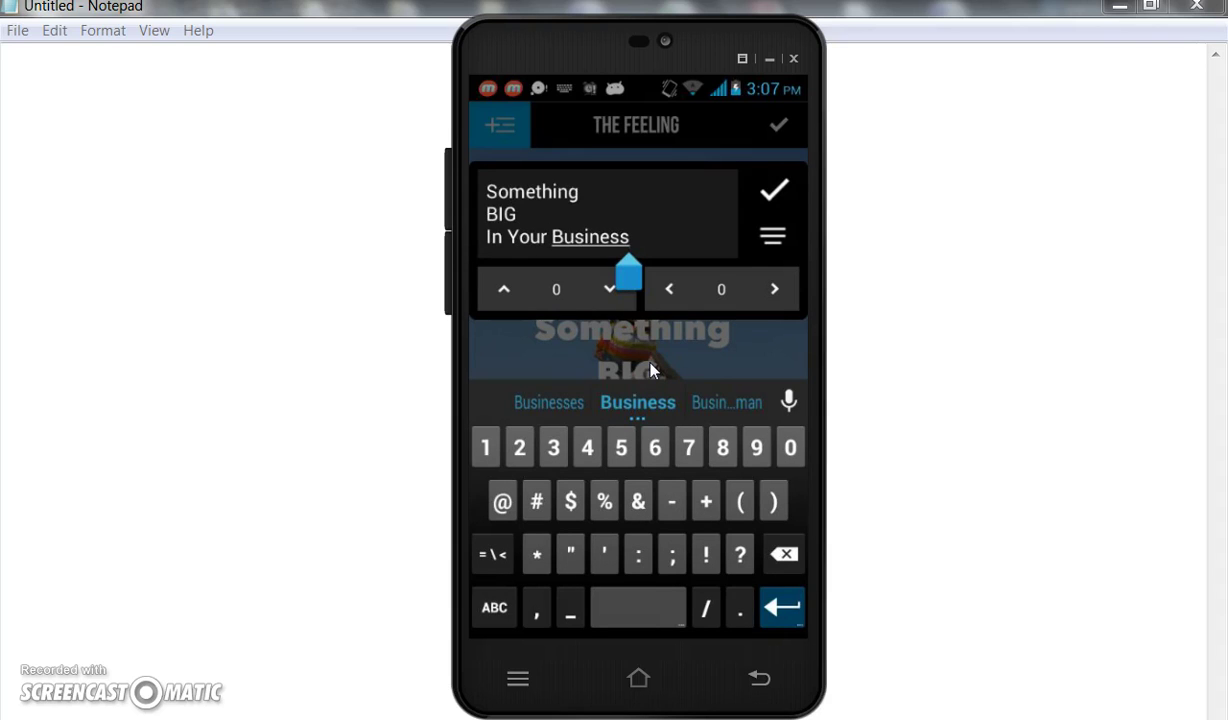
text(!)
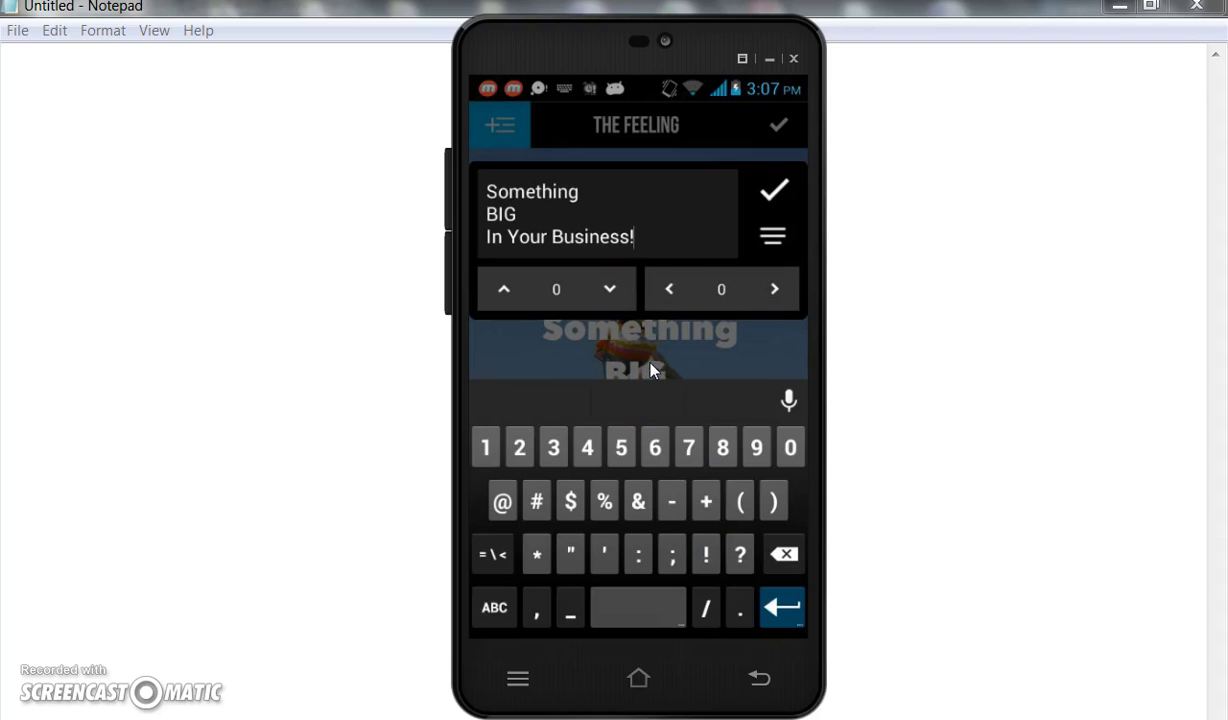
key(Escape)
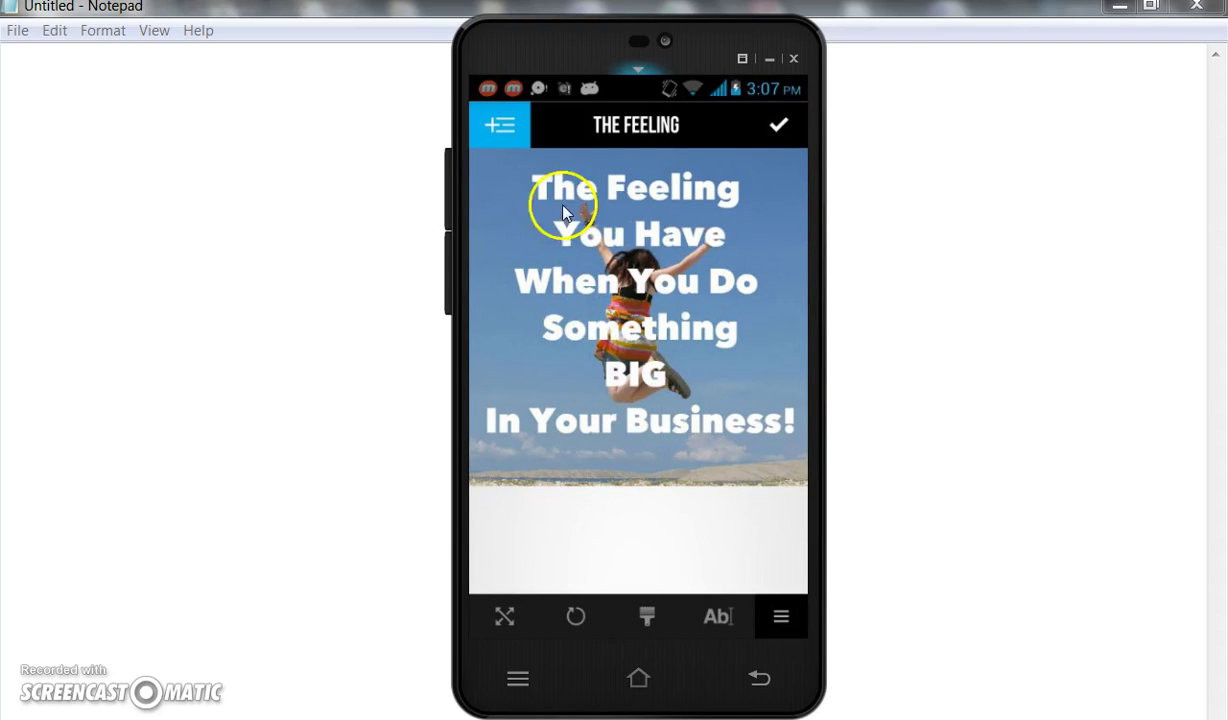
Browse the Add Overlay categories from the Layers list, then go back without adding any.
click(490, 123)
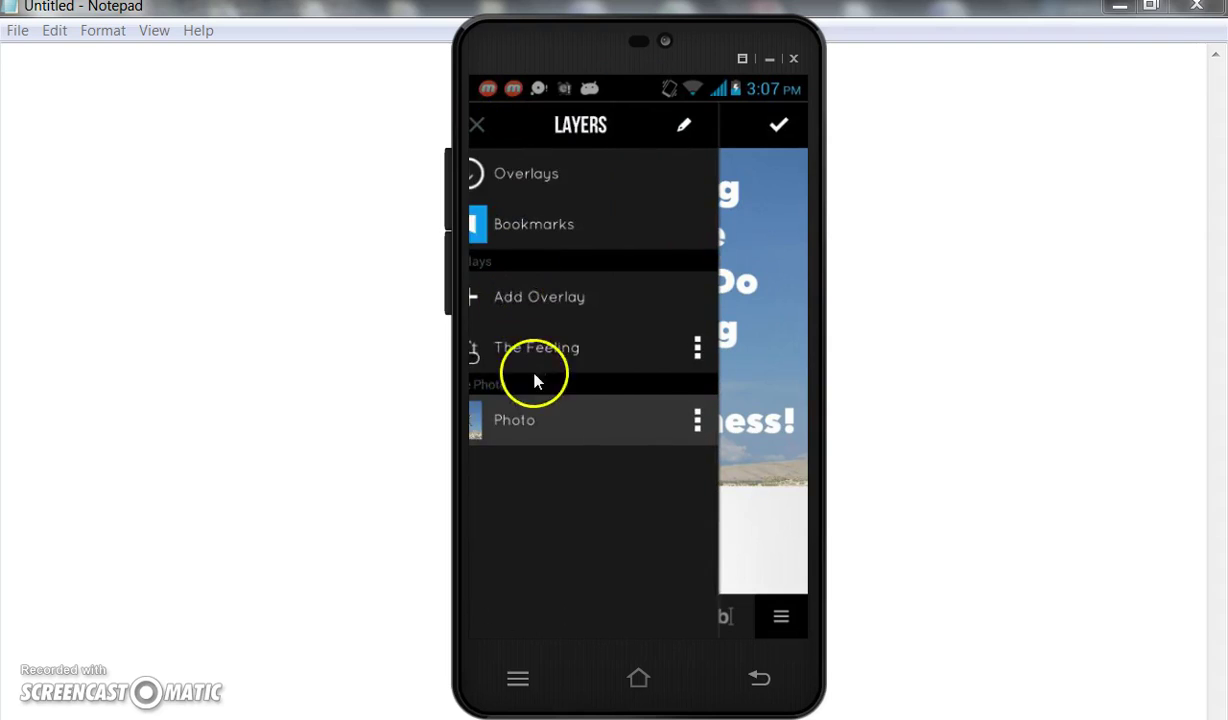
click(650, 316)
scroll(686, 343, up, 5)
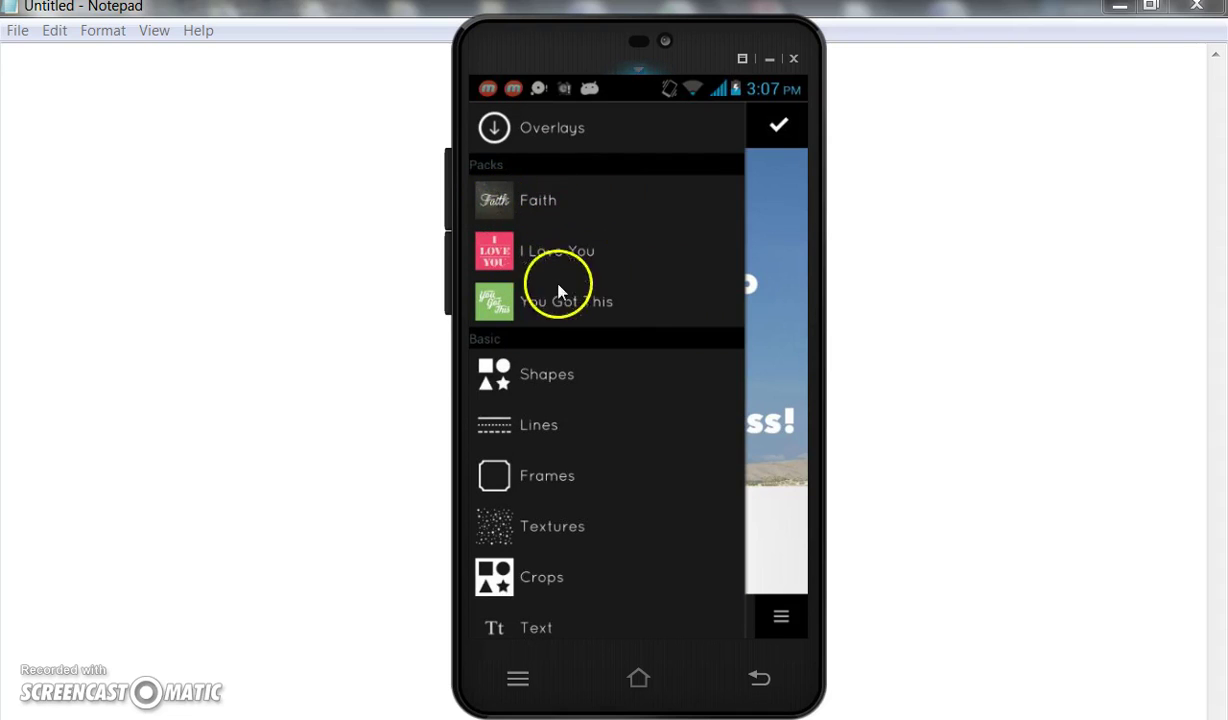
scroll(620, 322, down, 1)
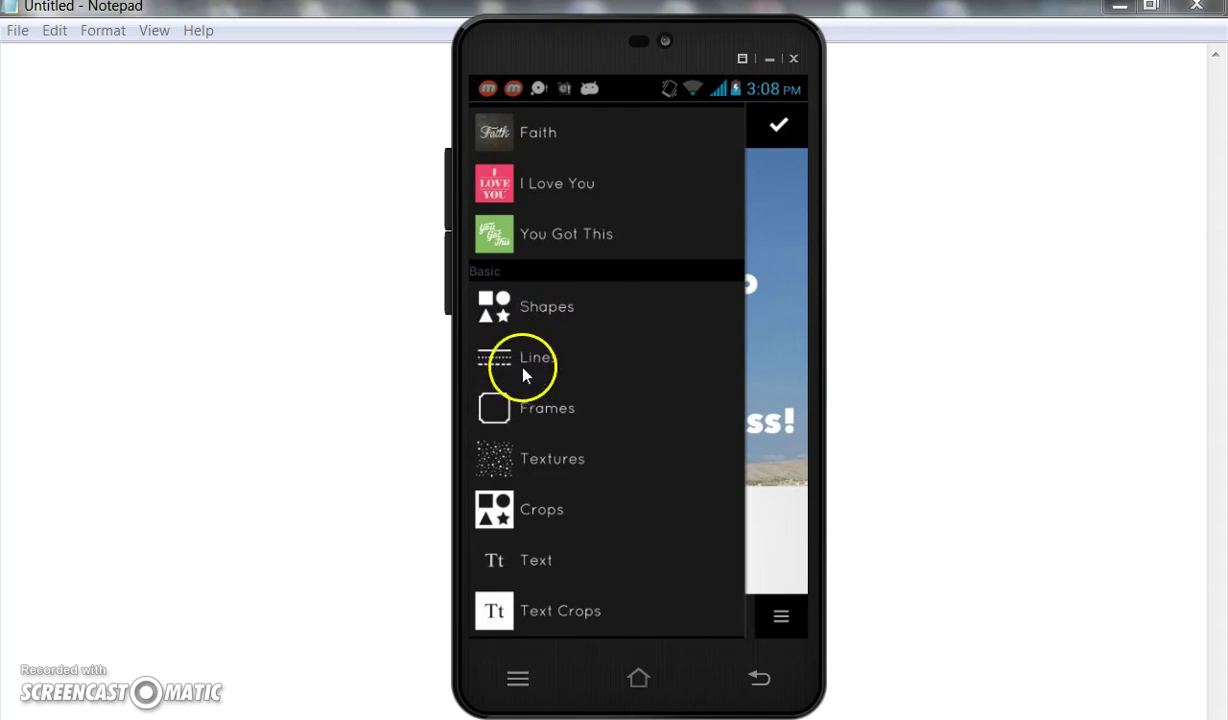
scroll(566, 412, down, 1)
scroll(545, 400, down, 1)
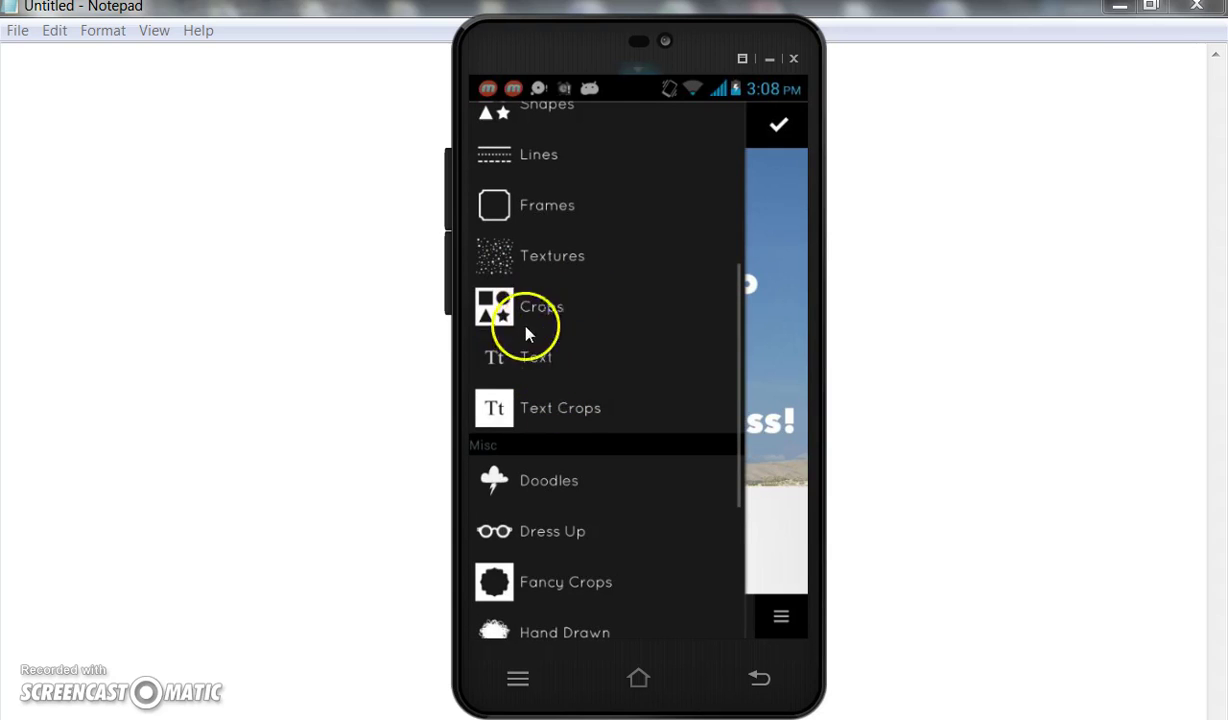
scroll(563, 412, down, 2)
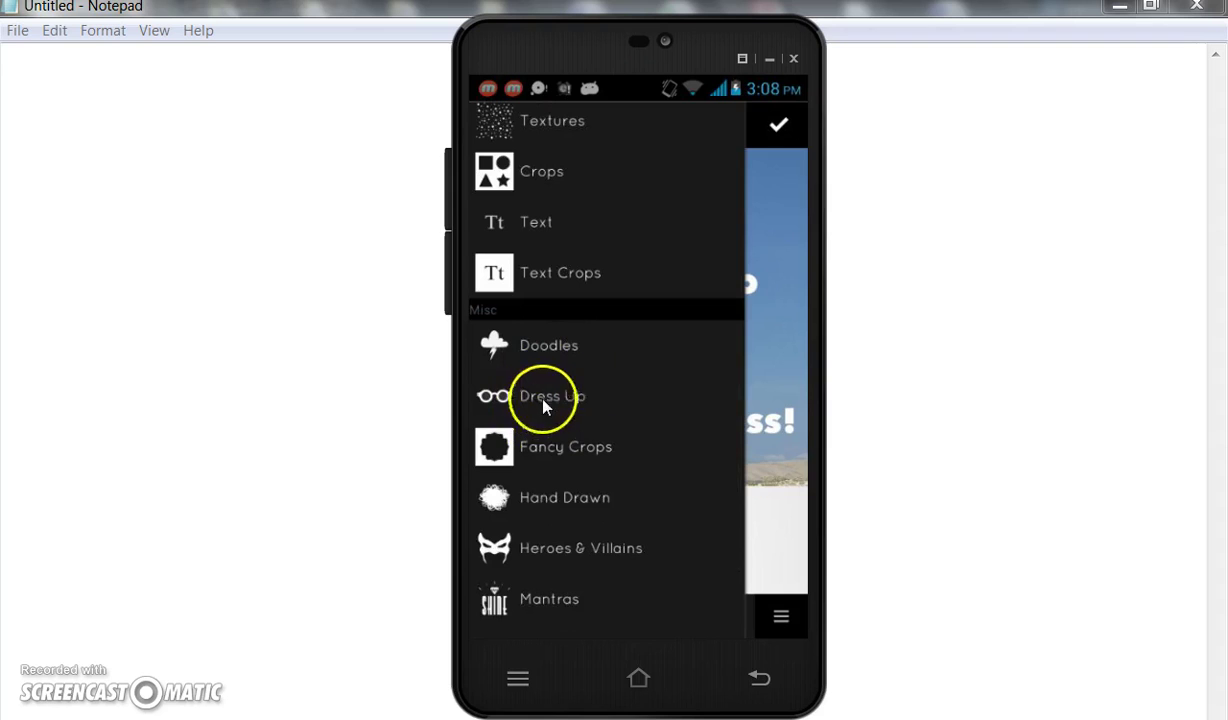
scroll(556, 432, down, 2)
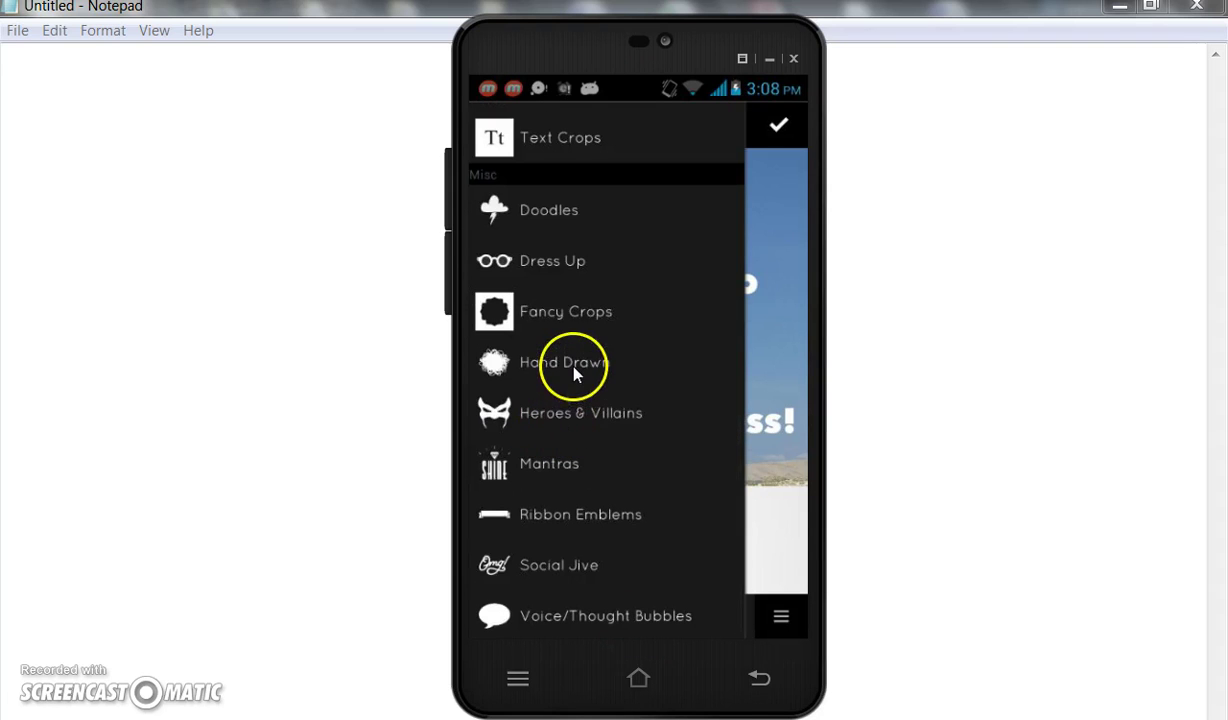
scroll(571, 393, down, 2)
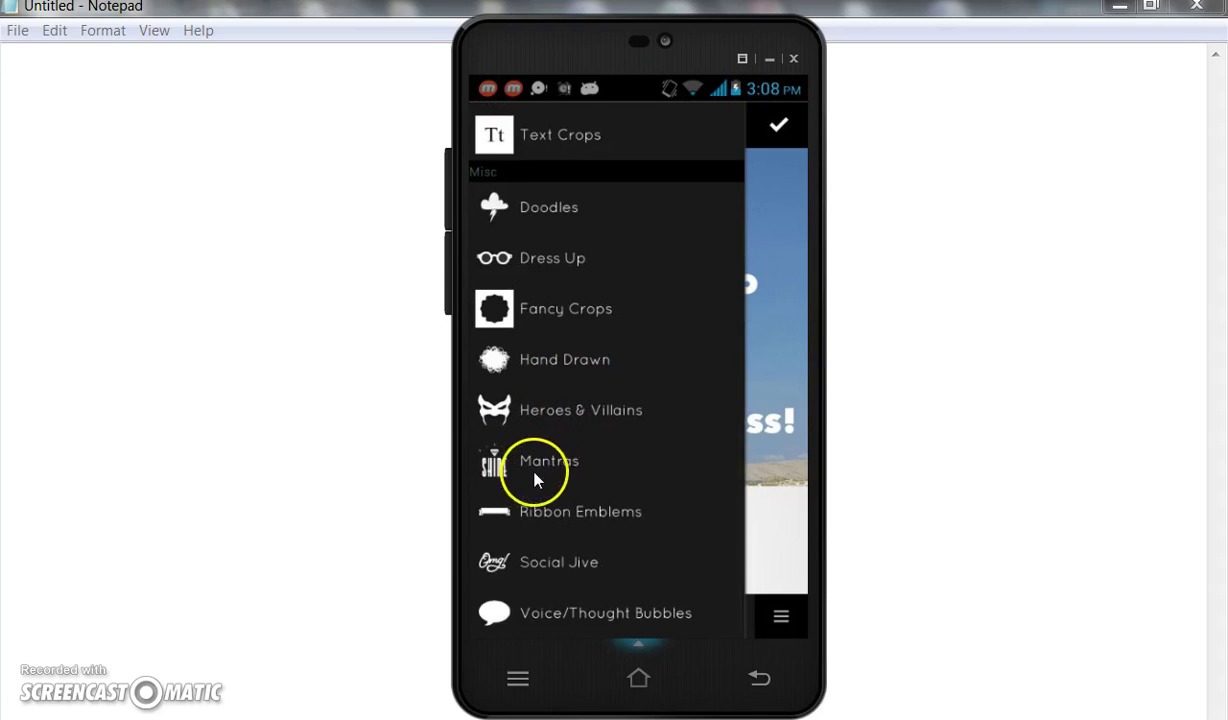
scroll(592, 416, up, 5)
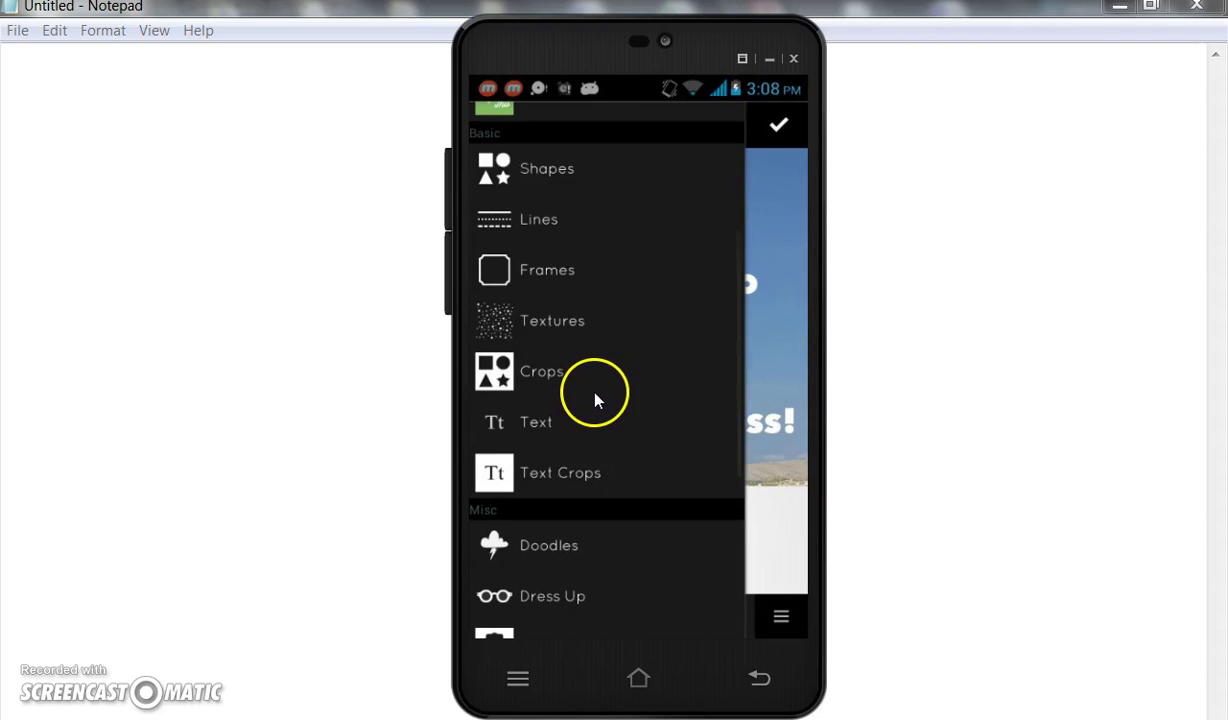
click(759, 678)
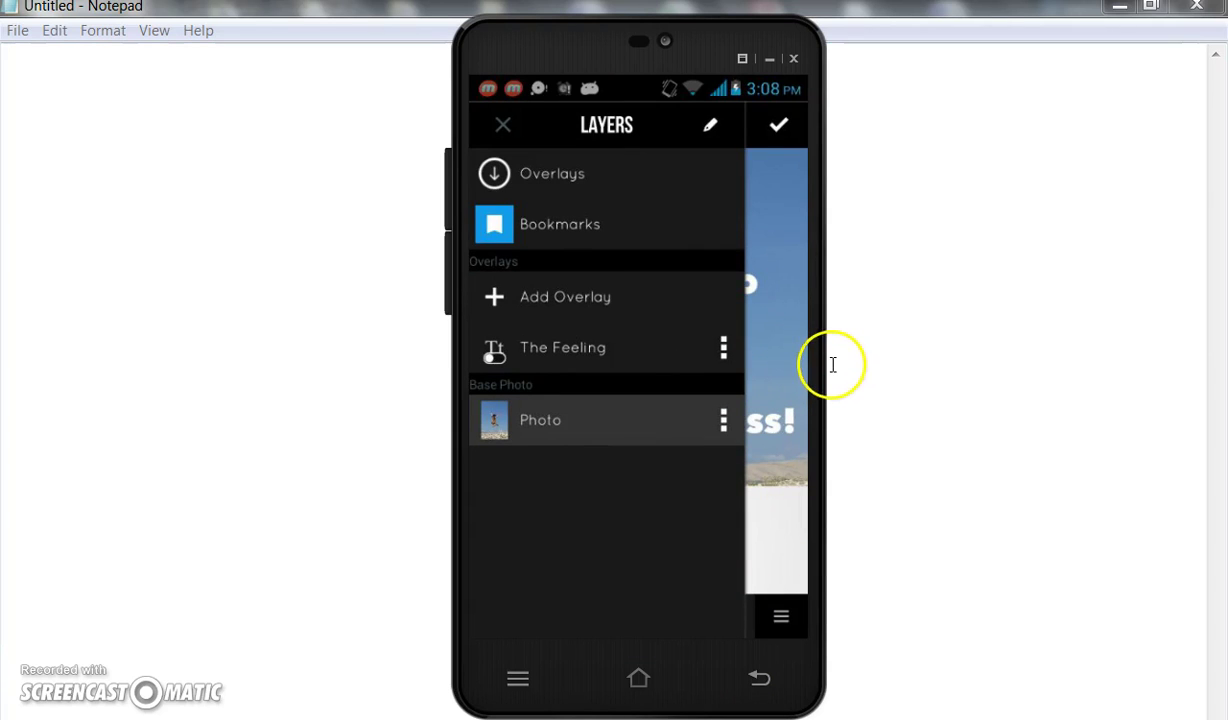
Close the Layers list, confirm the finished design, and publish it from the Preview screen.
click(570, 350)
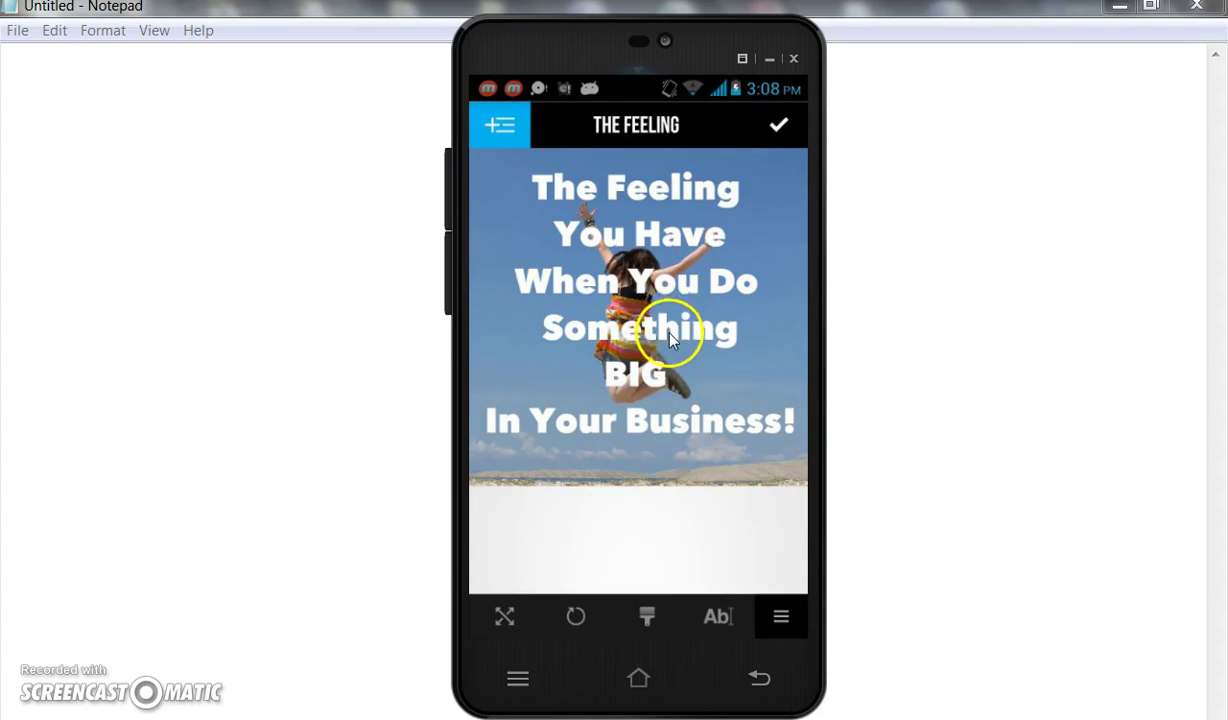
click(778, 124)
click(899, 144)
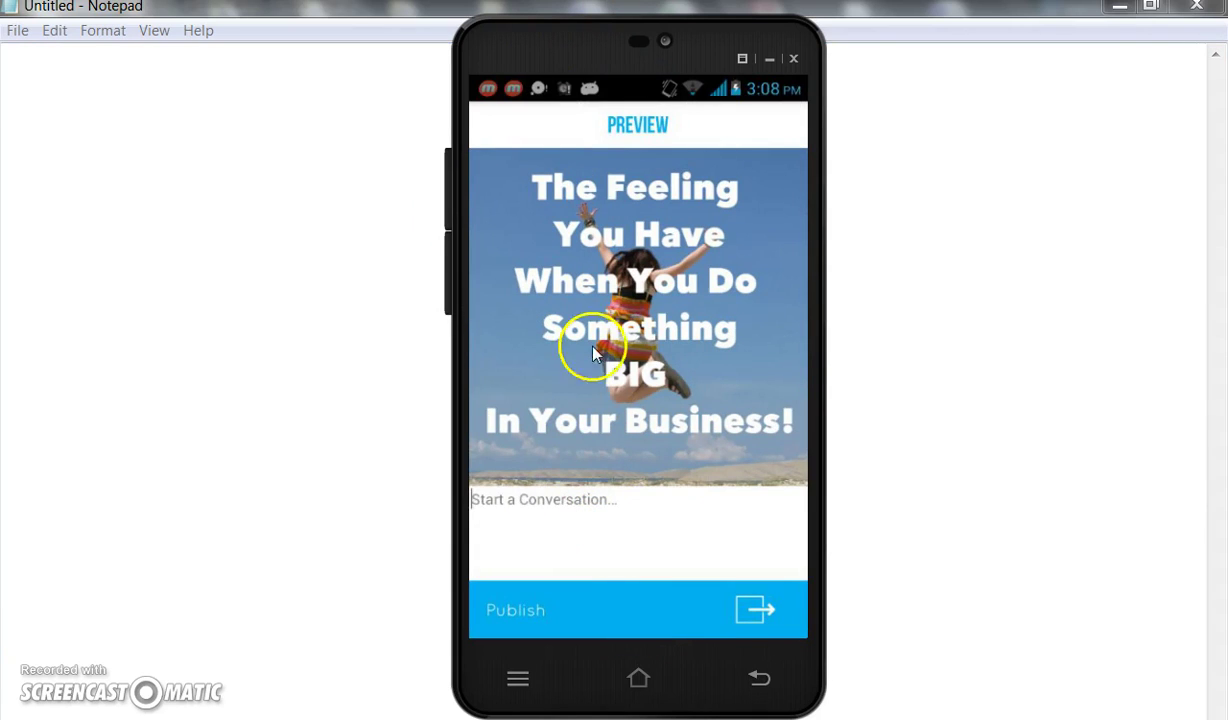
click(528, 590)
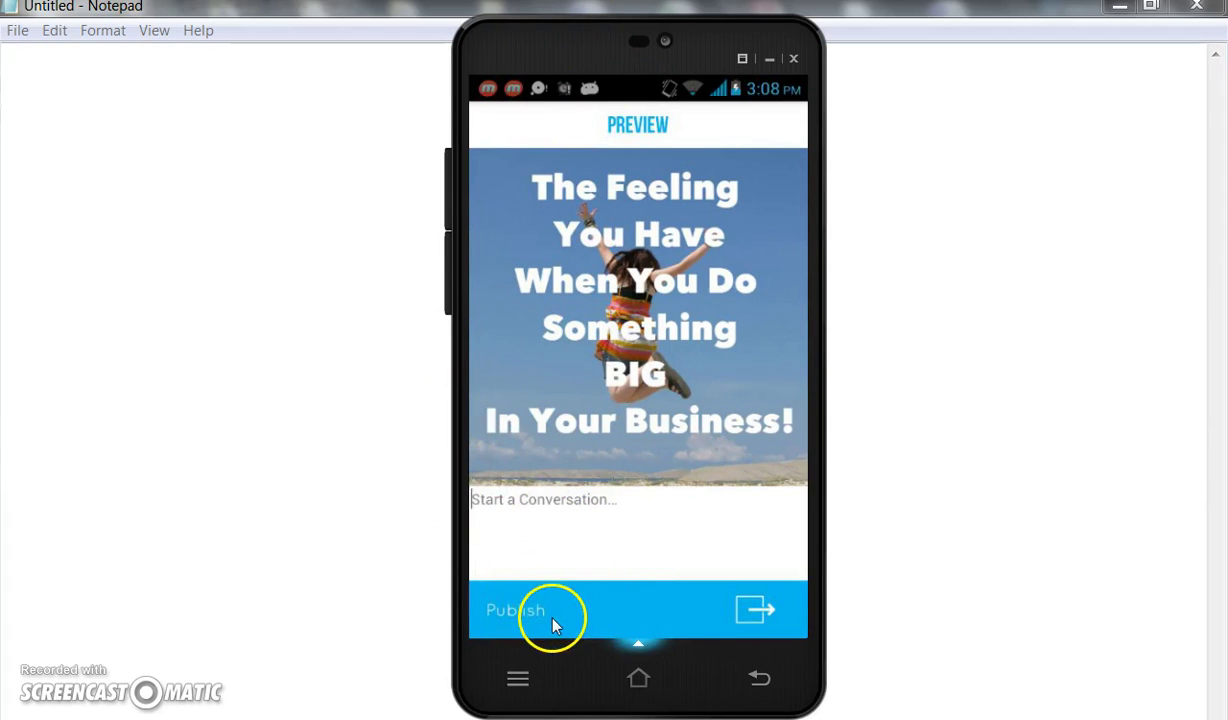
Publish the design and scroll the Share screen's destination list to locate Instagram.
click(634, 619)
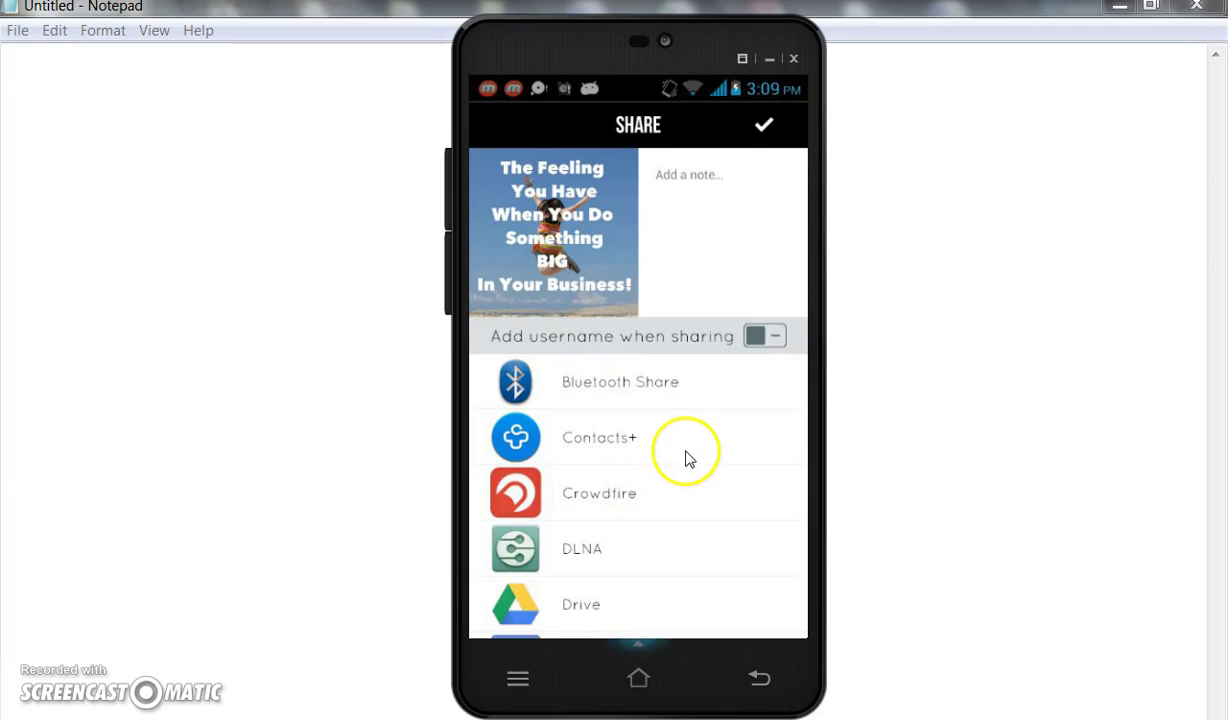
scroll(685, 458, down, 5)
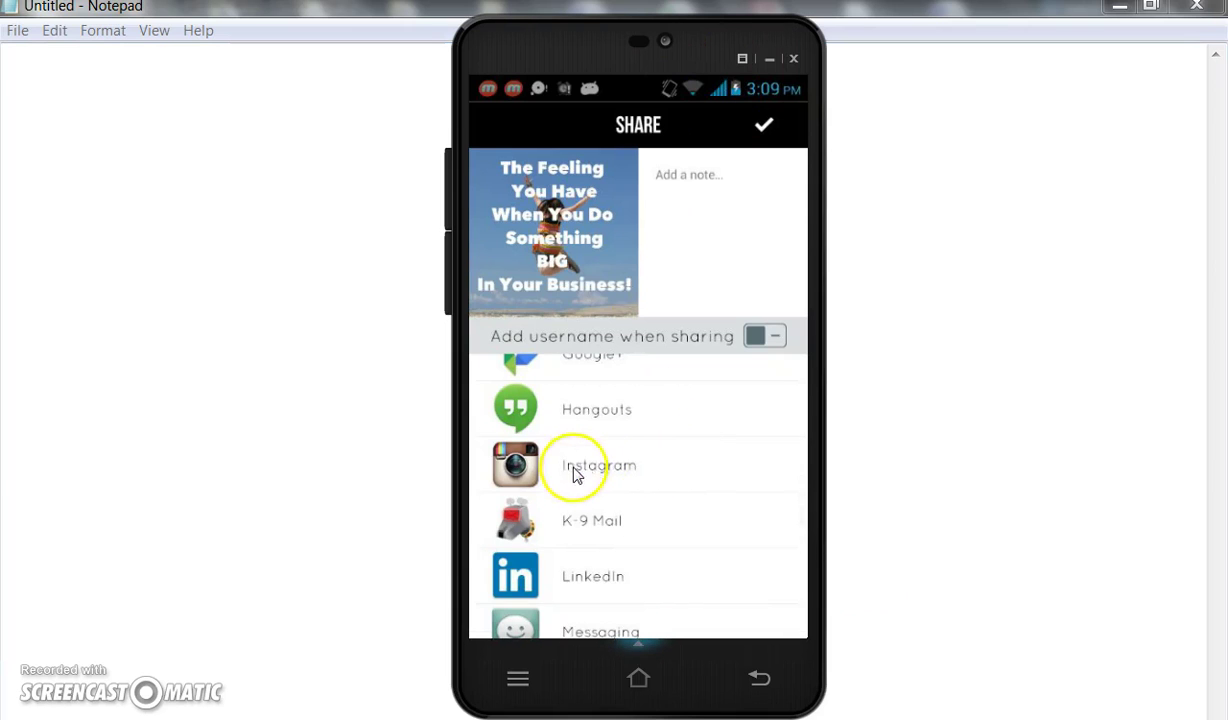
scroll(670, 470, up, 5)
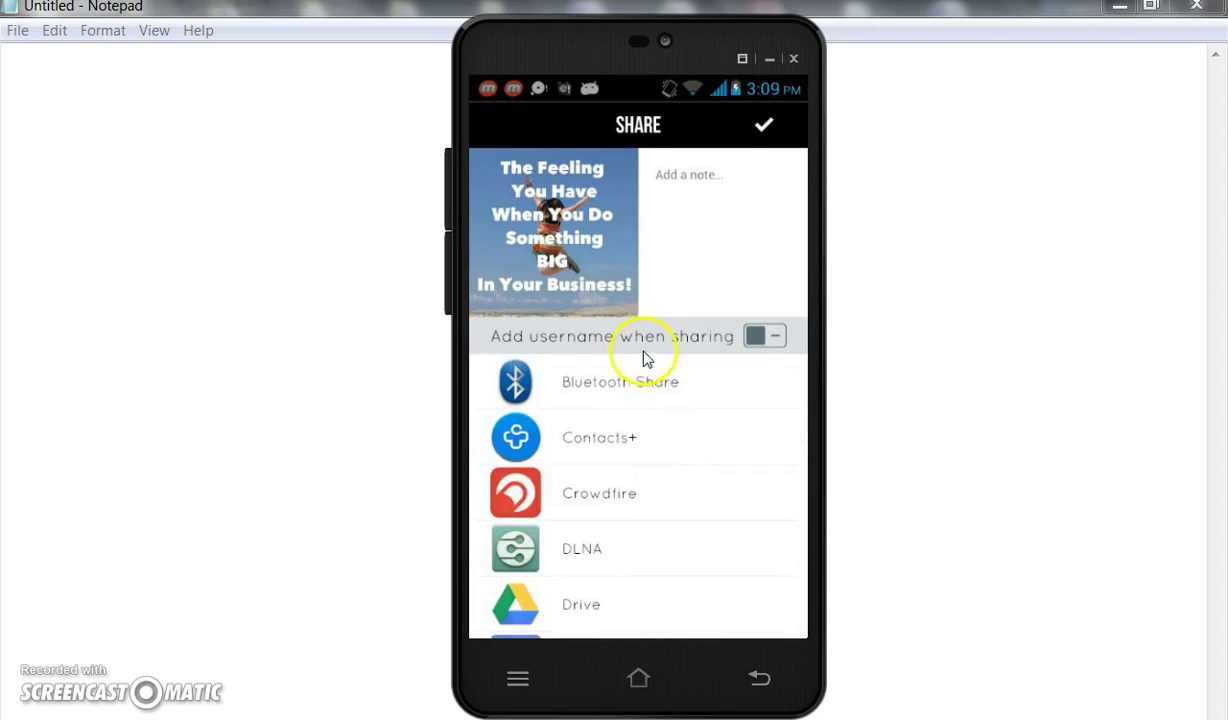
scroll(631, 495, down, 1)
scroll(628, 498, down, 1)
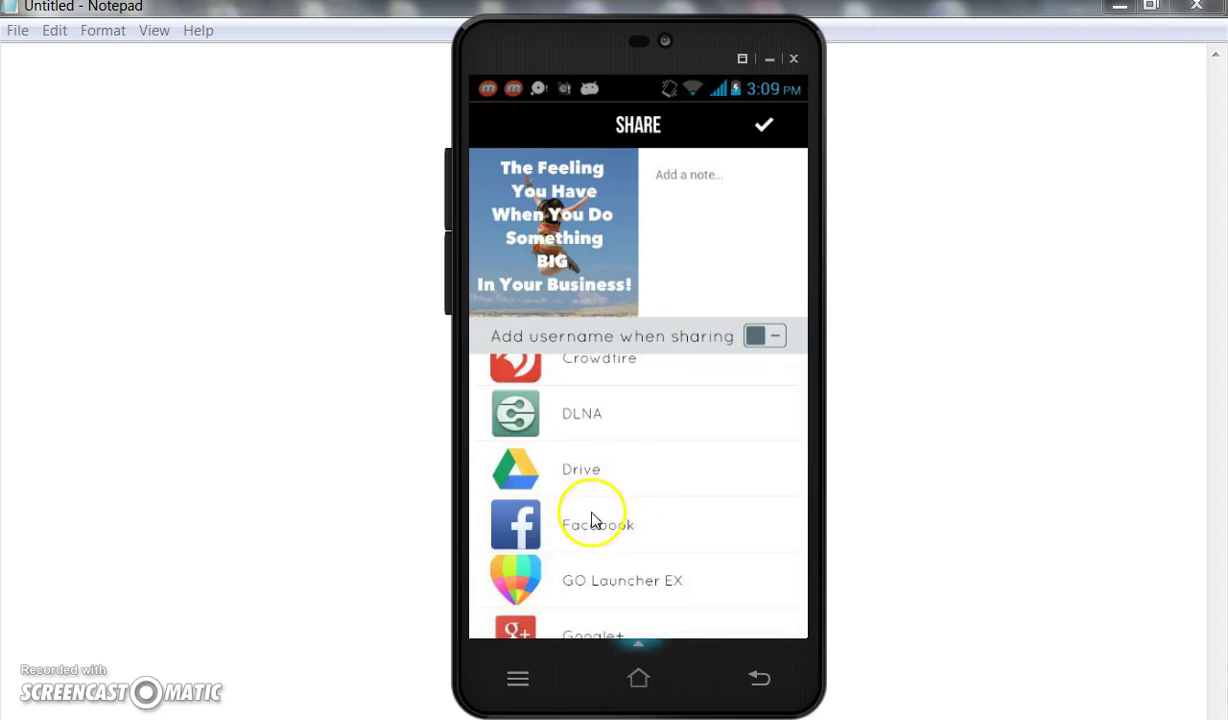
scroll(645, 490, down, 2)
scroll(630, 466, down, 10)
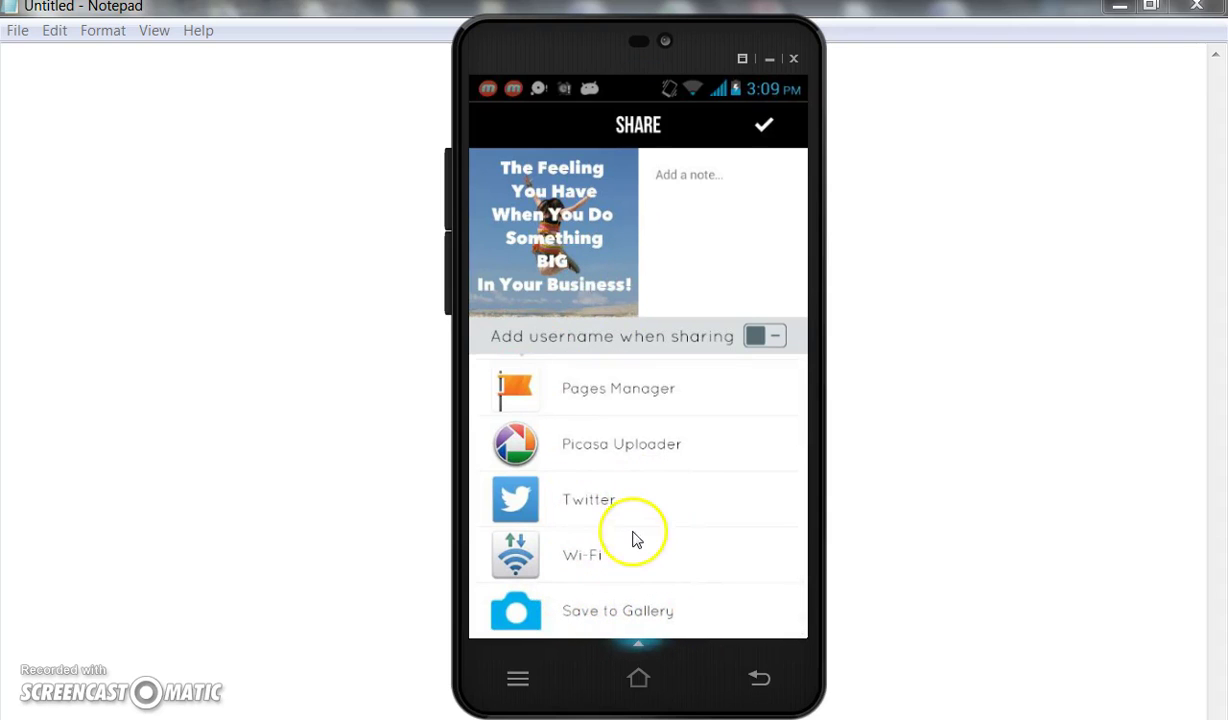
scroll(650, 520, up, 5)
scroll(663, 522, up, 10)
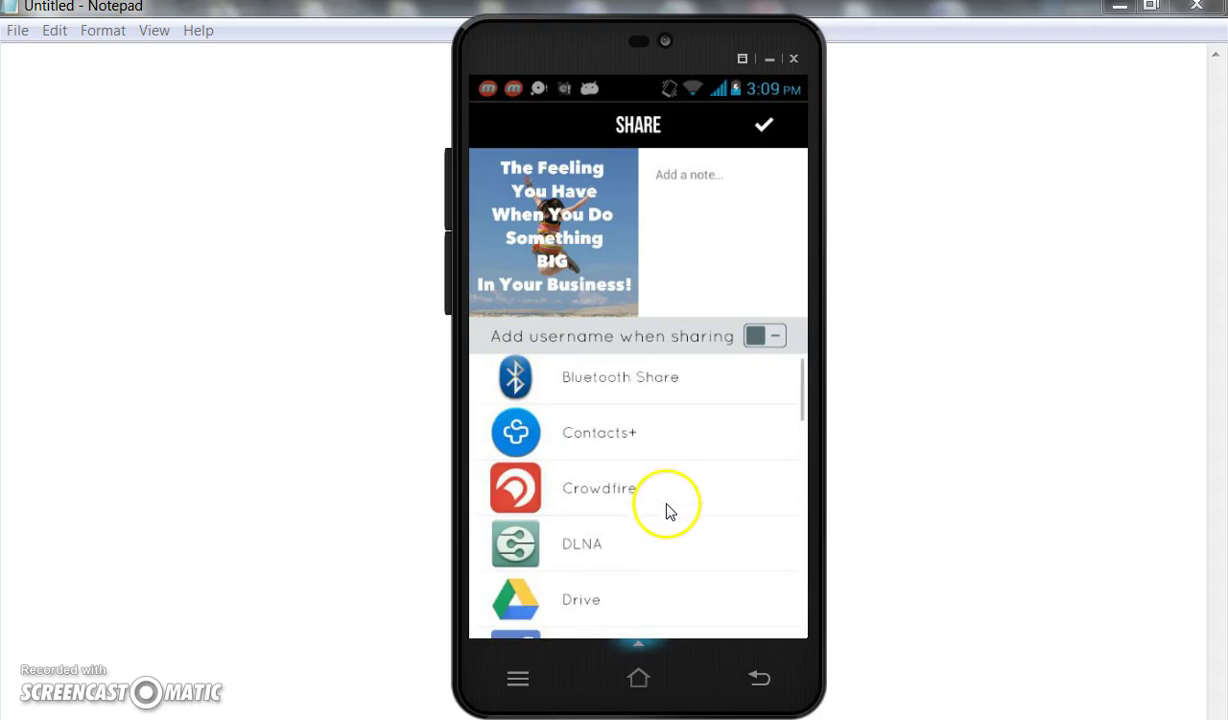
scroll(665, 492, down, 3)
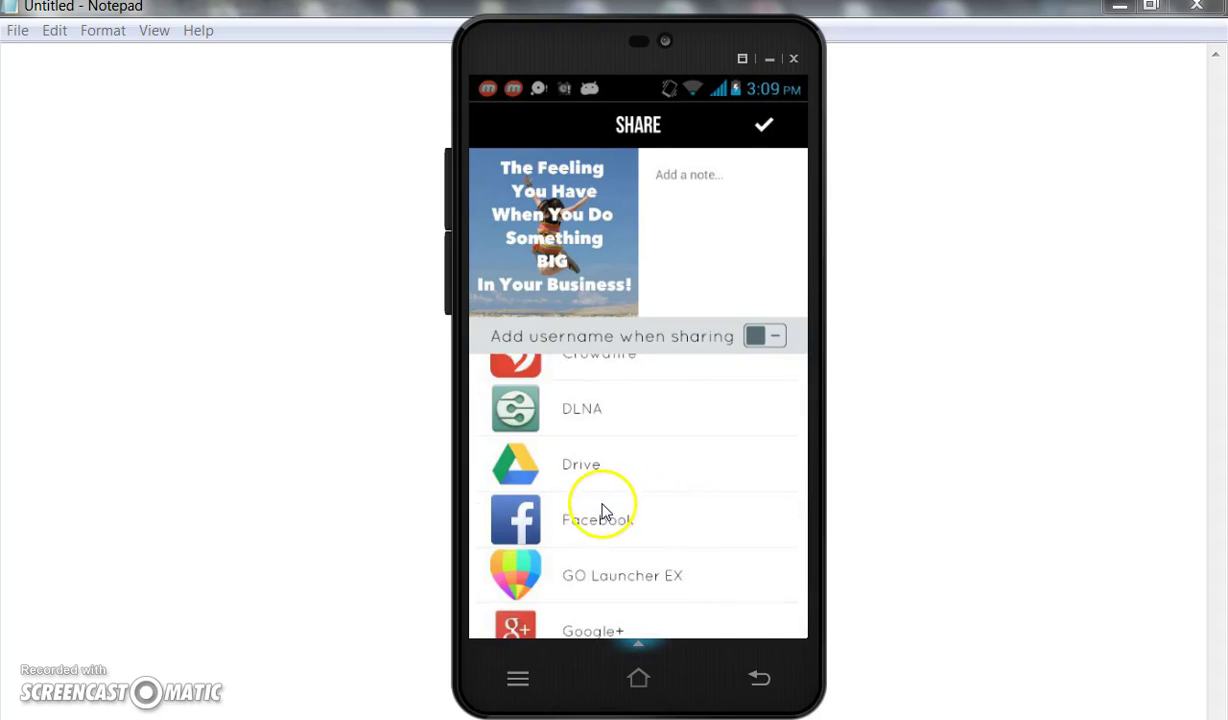
scroll(603, 511, down, 1)
scroll(610, 511, down, 4)
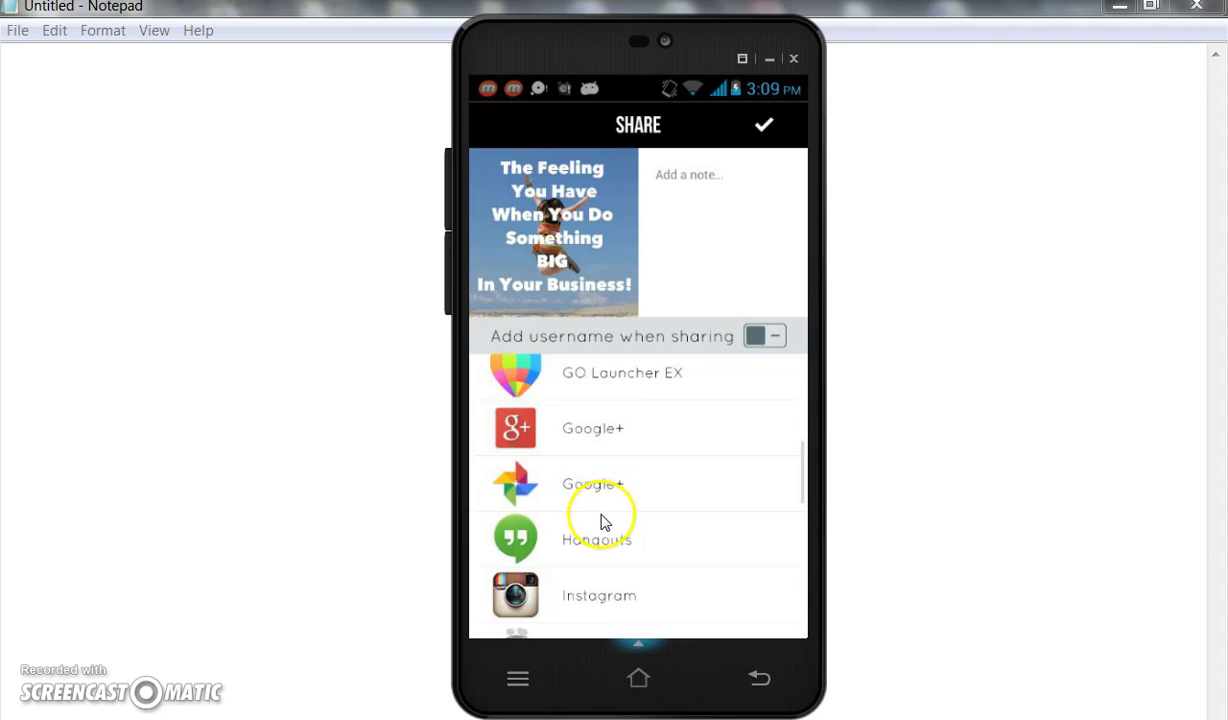
Send the quote image to Instagram with its original crop and the Normal filter, then open the caption field.
click(646, 530)
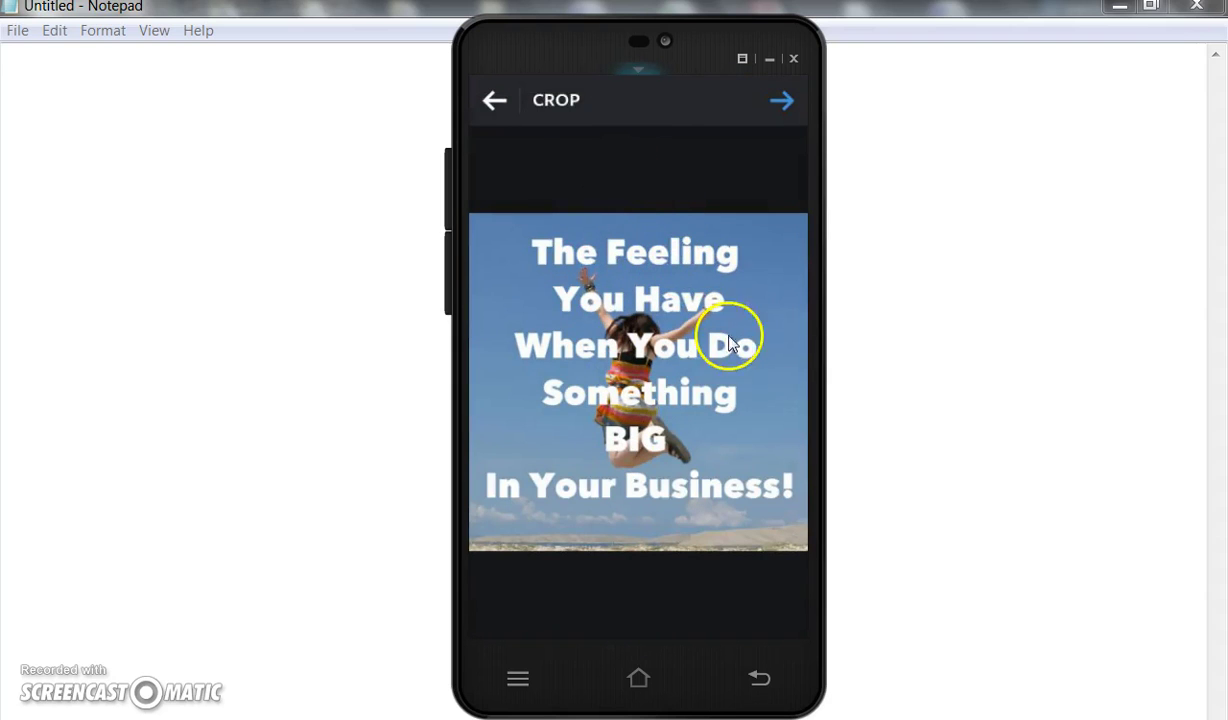
click(785, 102)
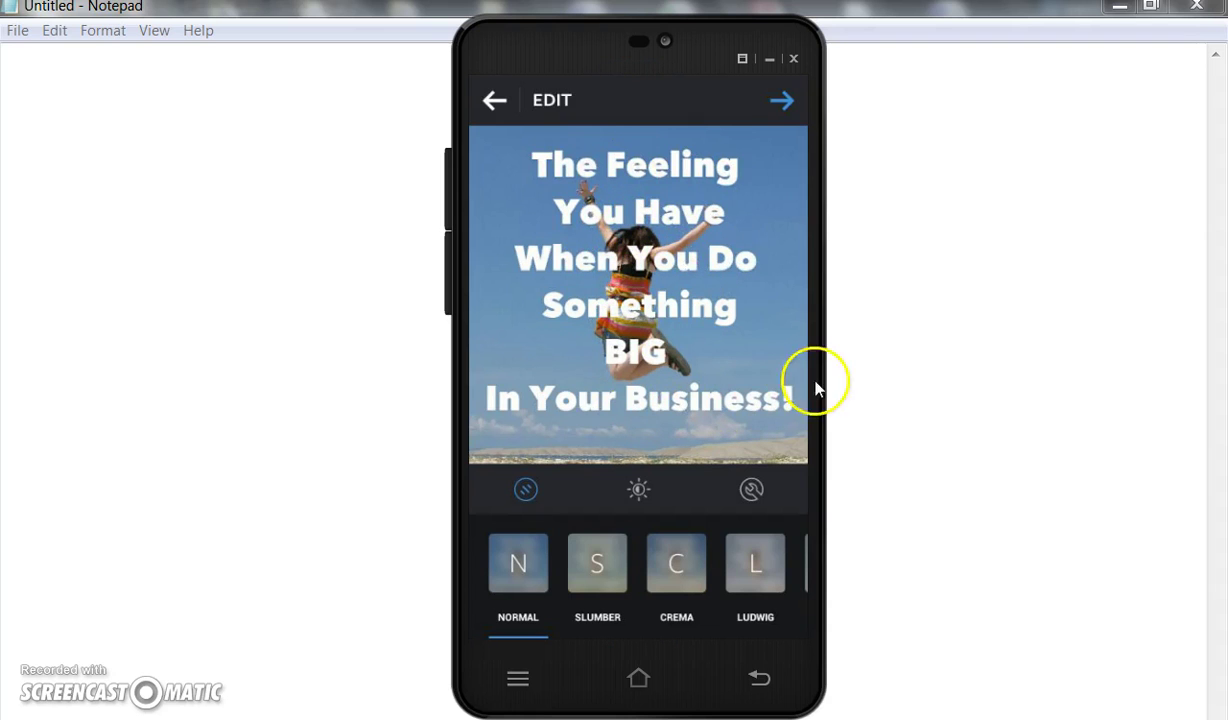
click(782, 104)
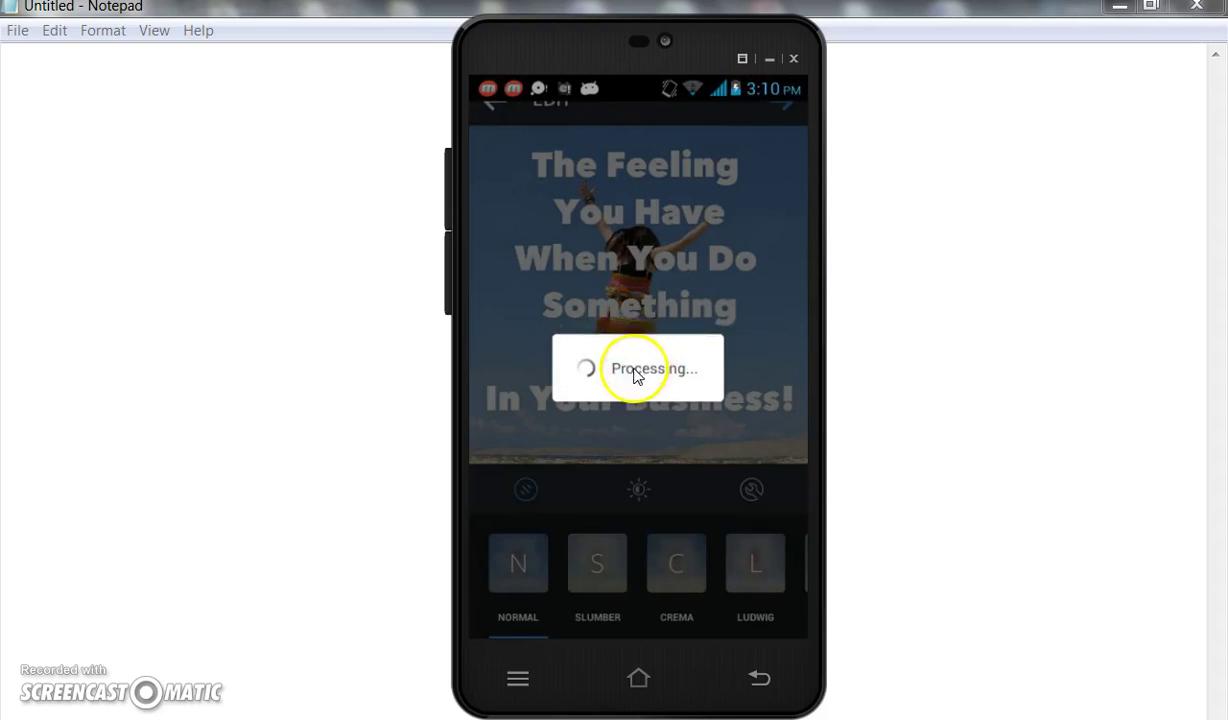
click(614, 257)
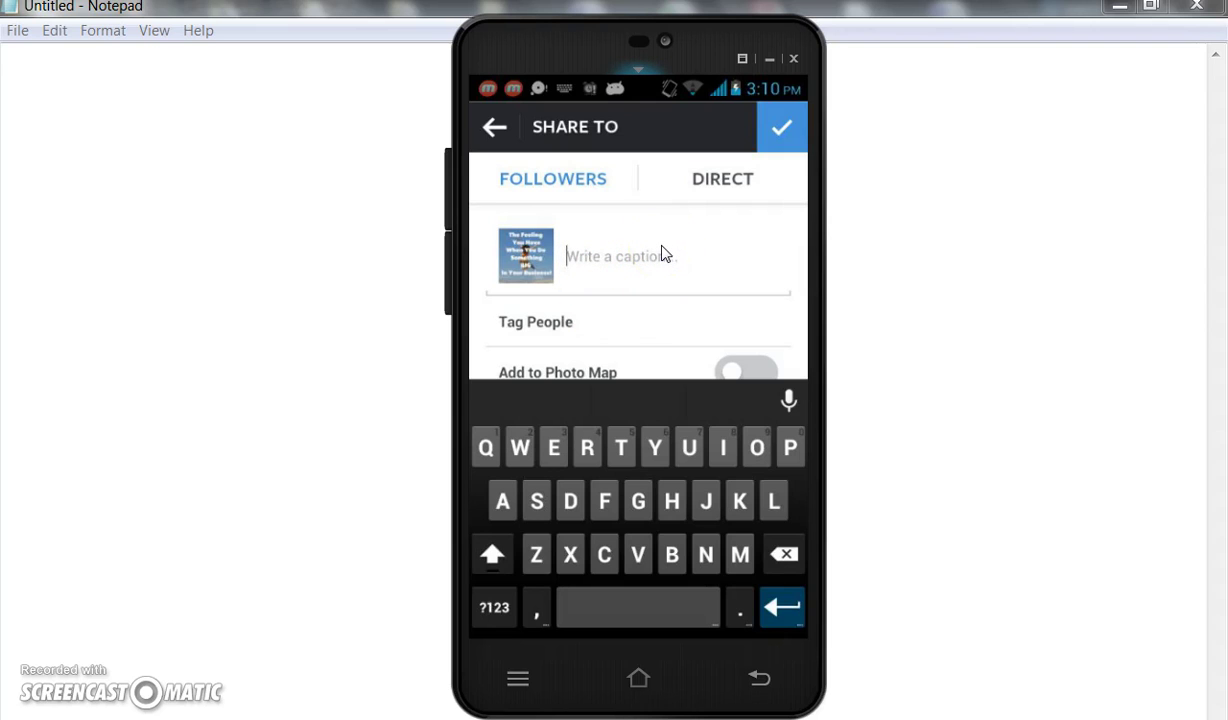
Caption: 'Doesn't it feel good when you do something BIG in your business?', 'It's okay to celebrate succes!', 'Have a great day!'.
text(Doesn't it feel goo)
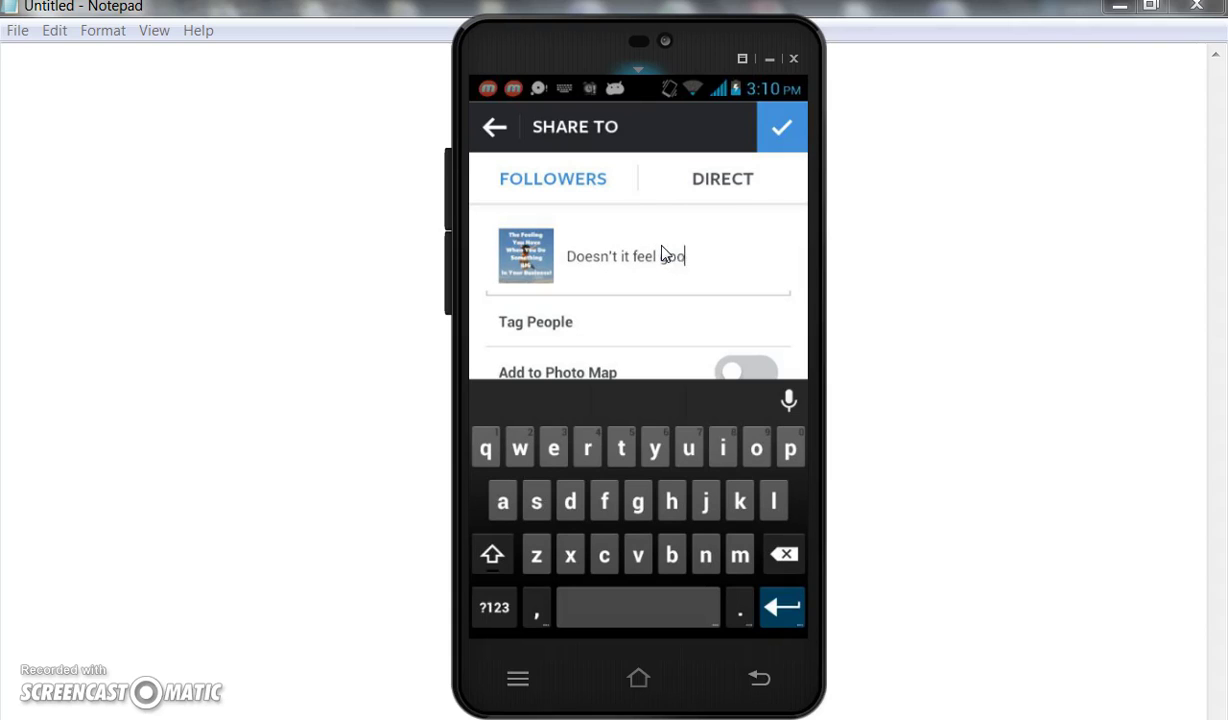
text(d when you do some)
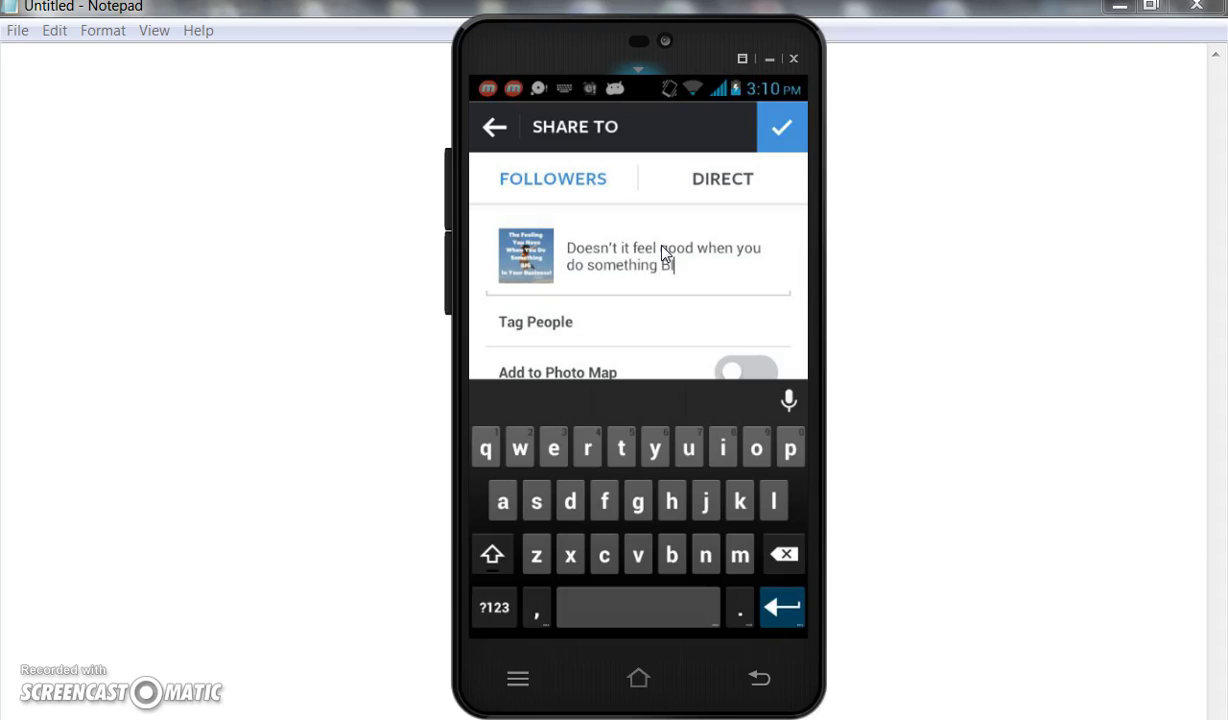
text(thing BIG in your Business)
key(BackSpace)
key(BackSpace)
key(BackSpace)
key(BackSpace)
key(BackSpace)
key(BackSpace)
key(BackSpace)
key(BackSpace)
key(BackSpace)
text(business)
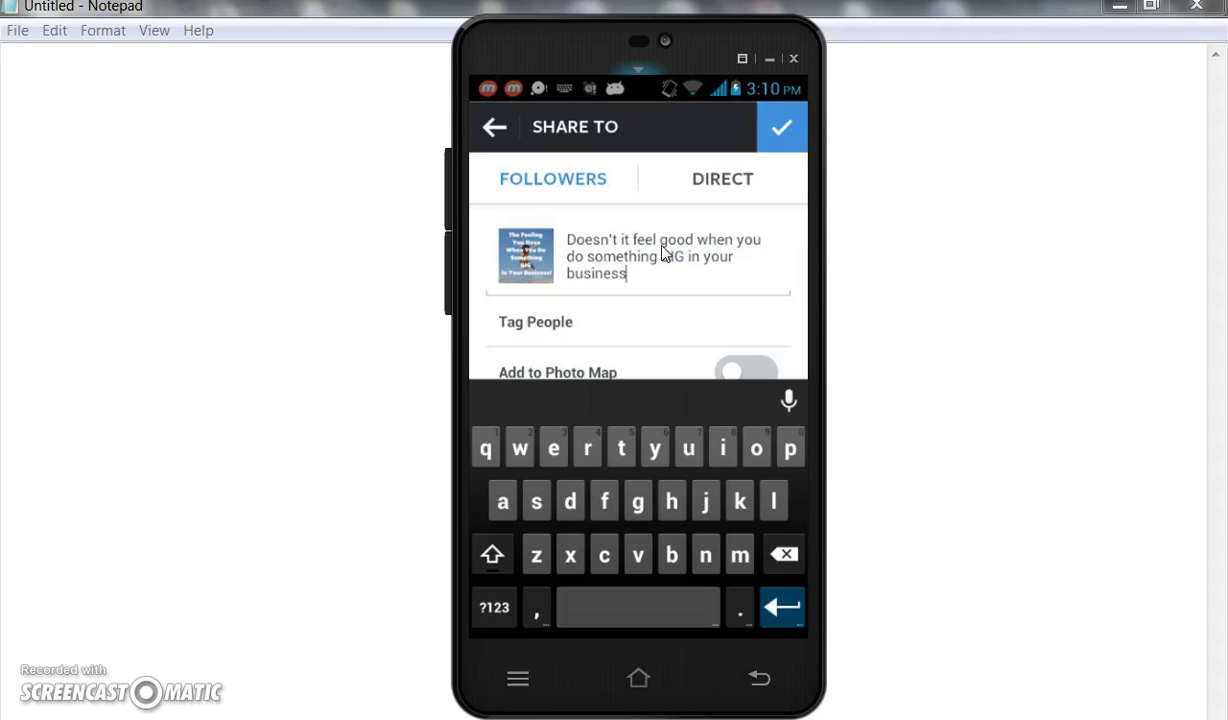
text(?)
key(Return)
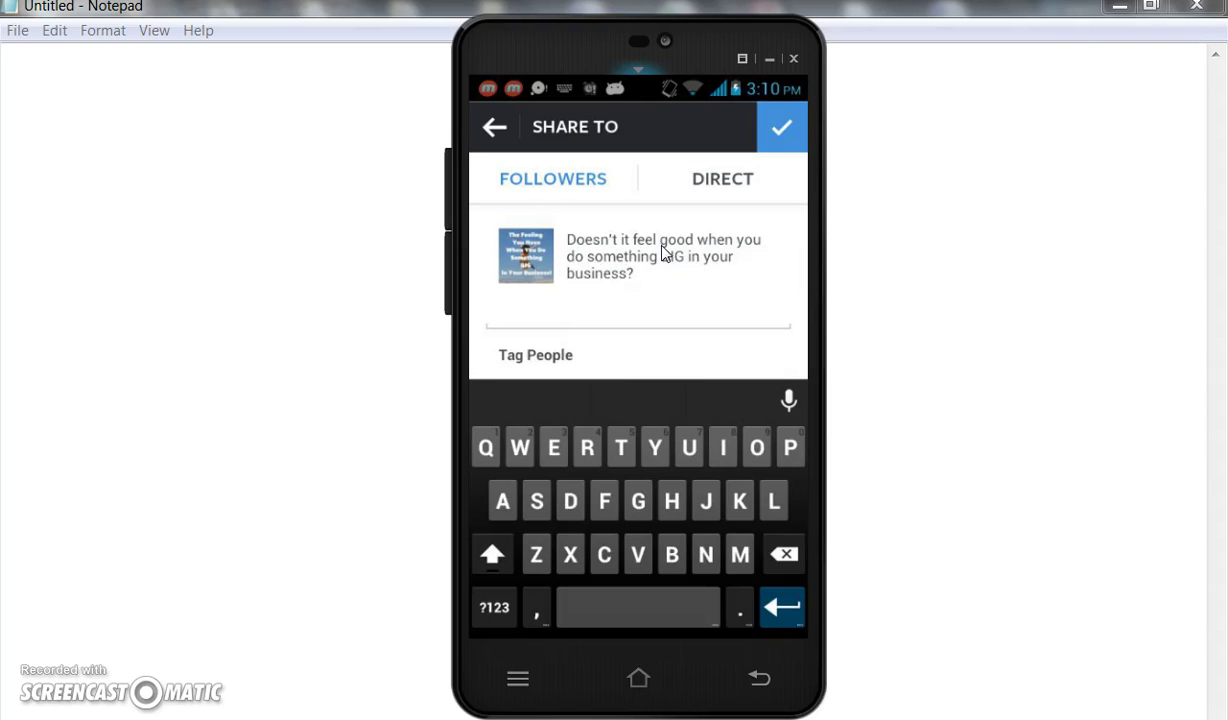
text(It's)
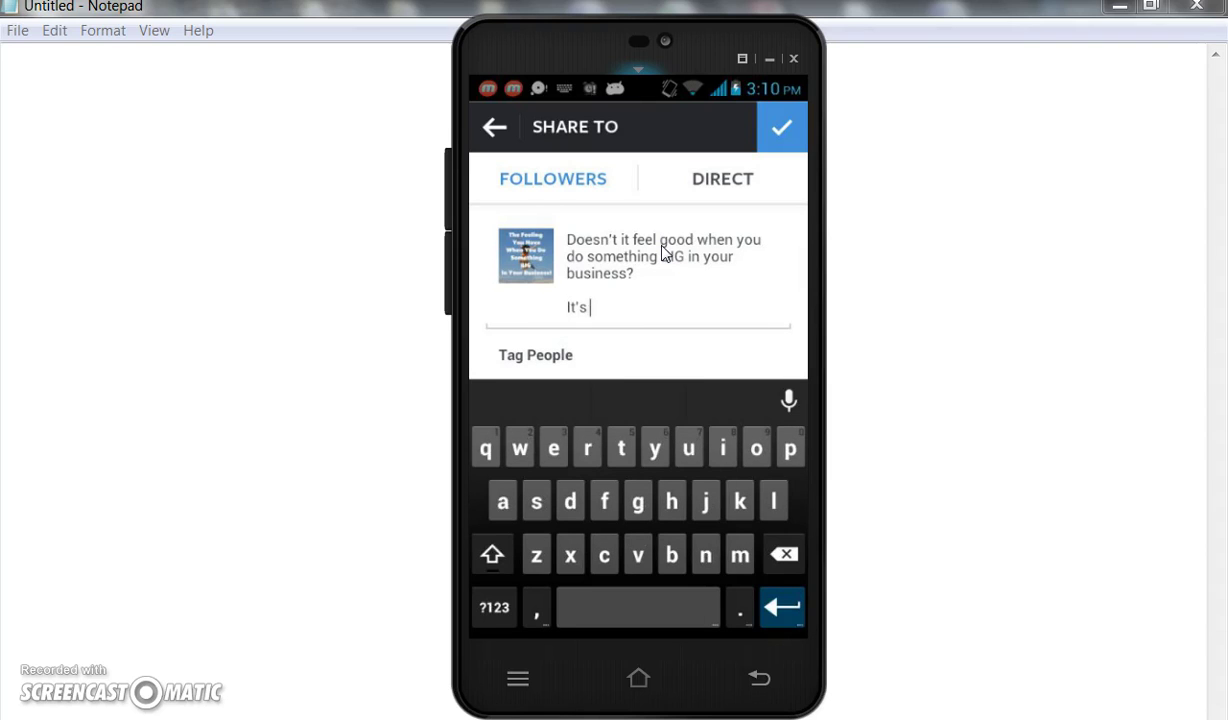
text( okay to celebr)
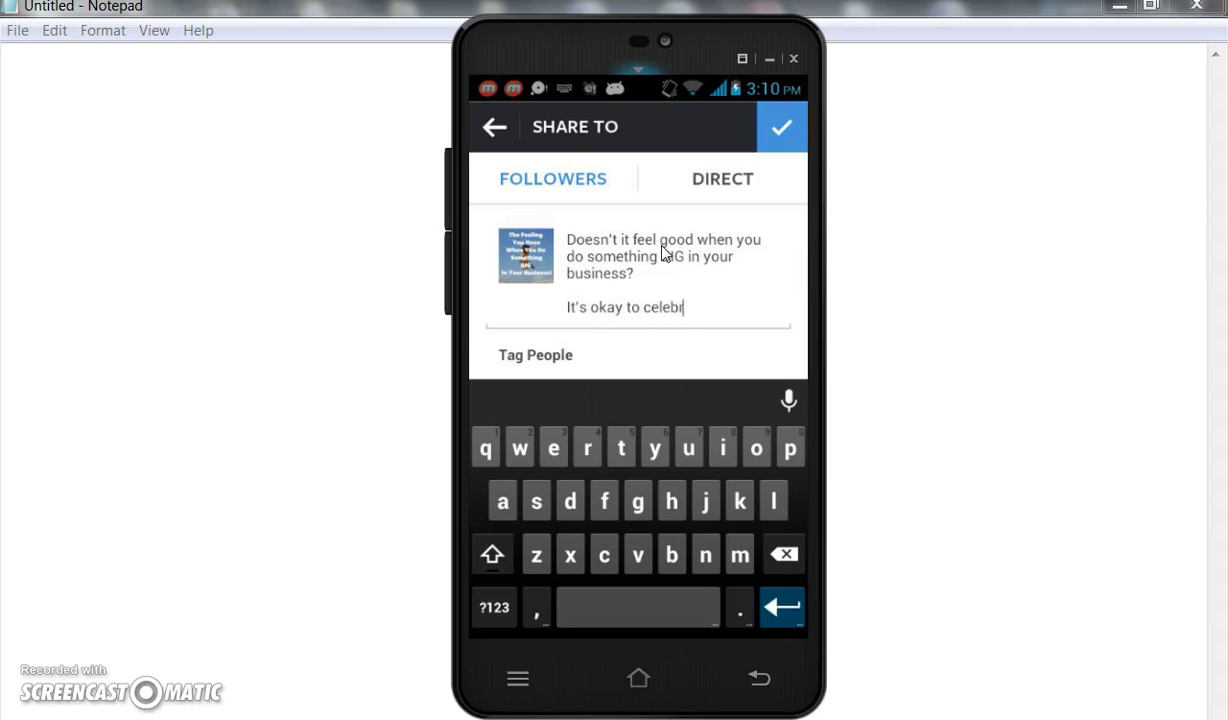
text(ate success)
text(!)
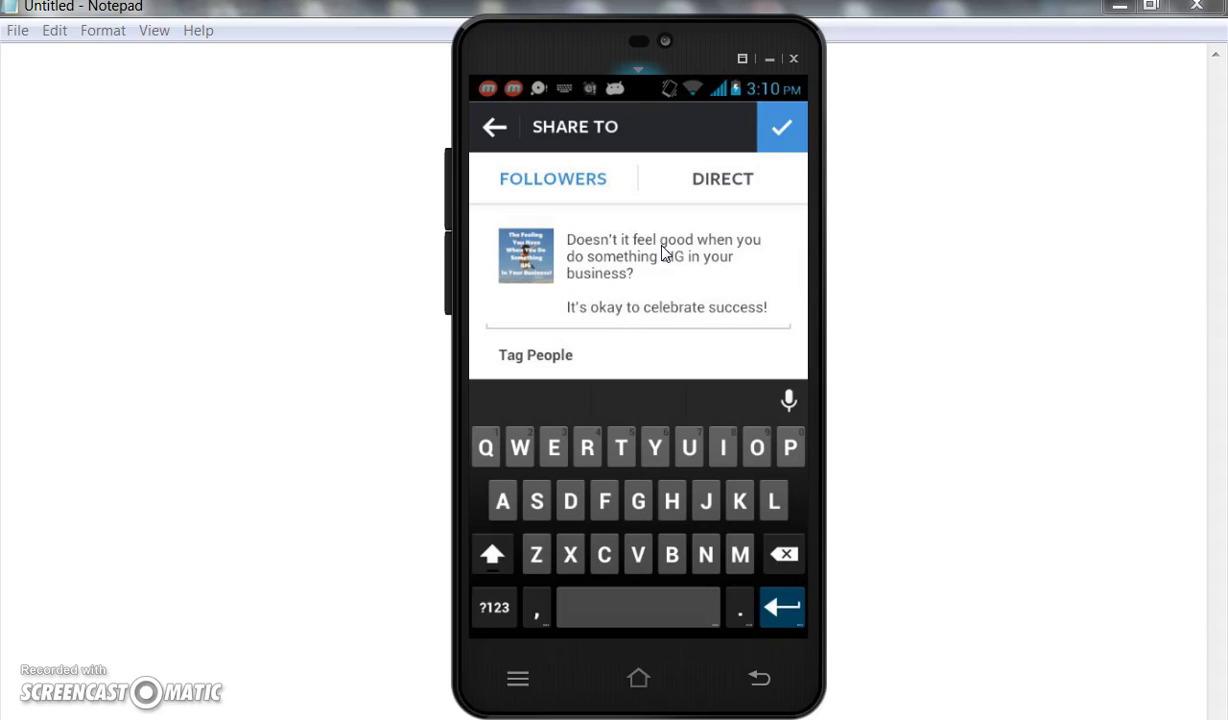
key(Return)
key(Return)
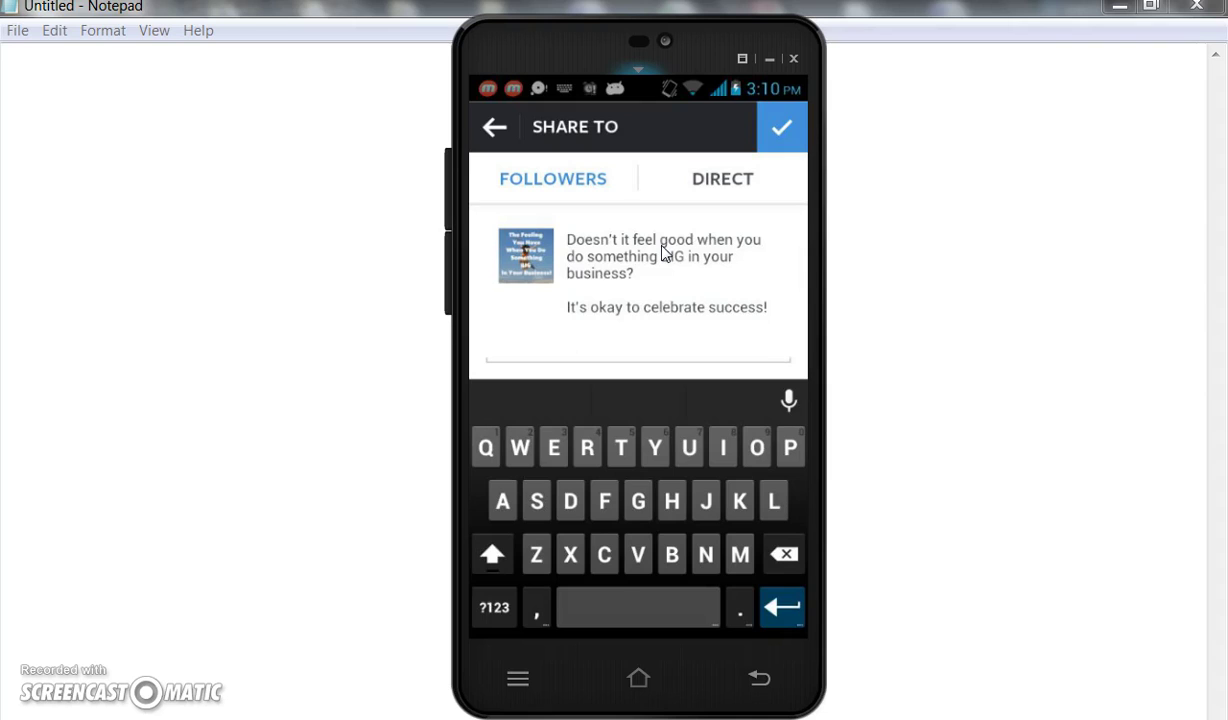
text(Have a gre)
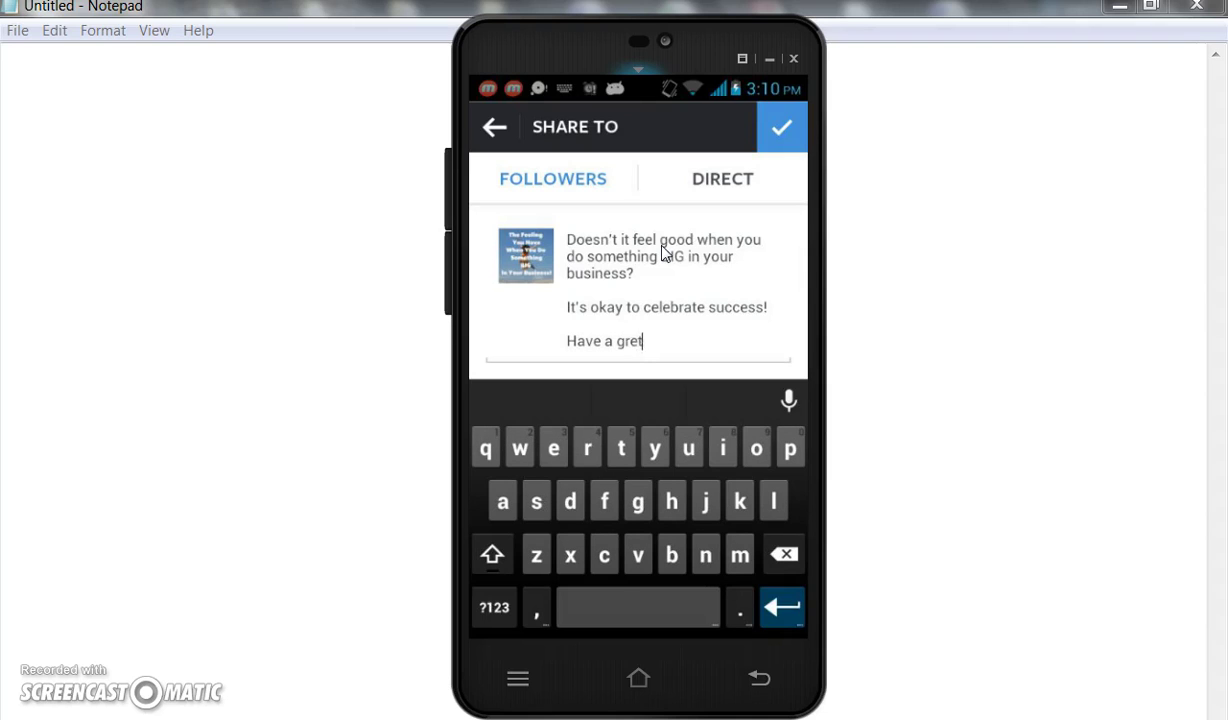
text(at day!)
click(615, 173)
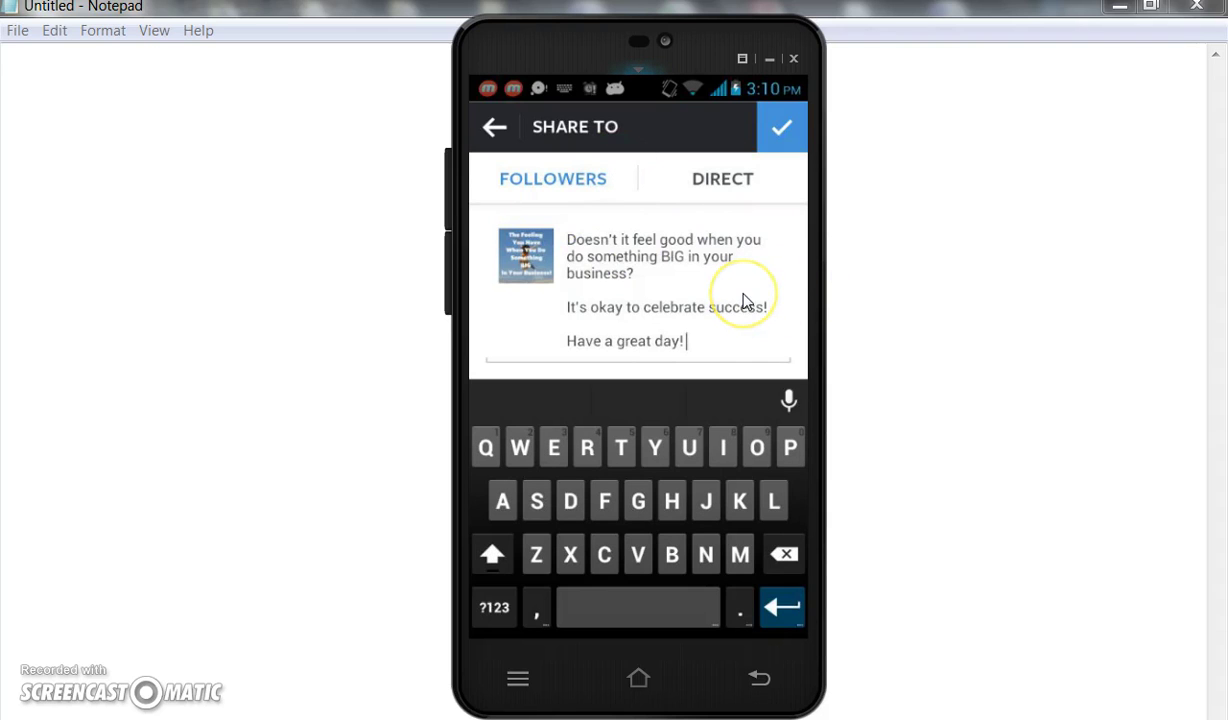
key(Escape)
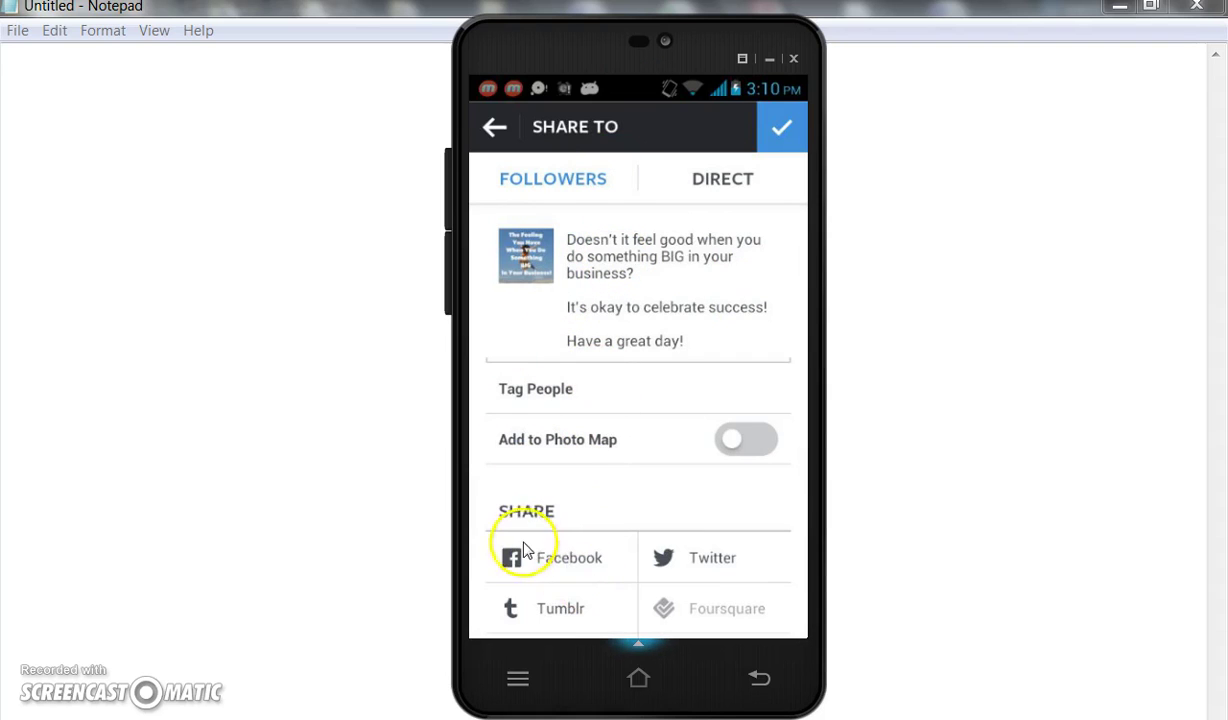
click(566, 561)
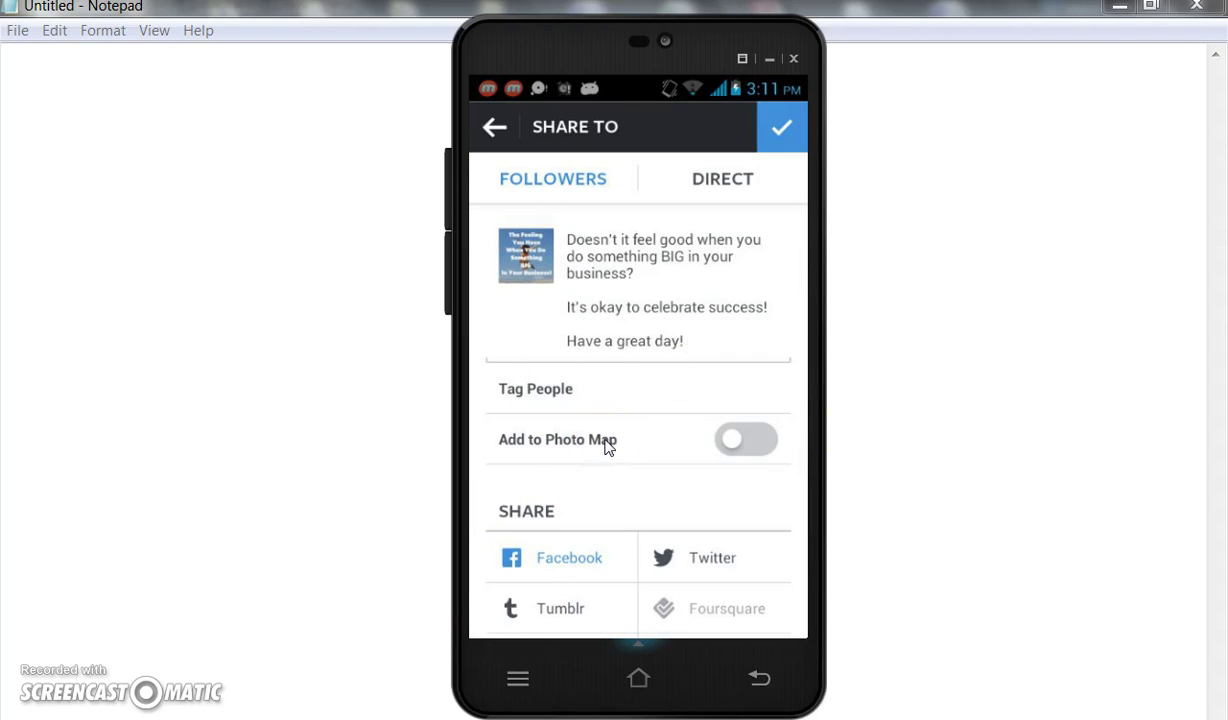
click(752, 442)
click(588, 492)
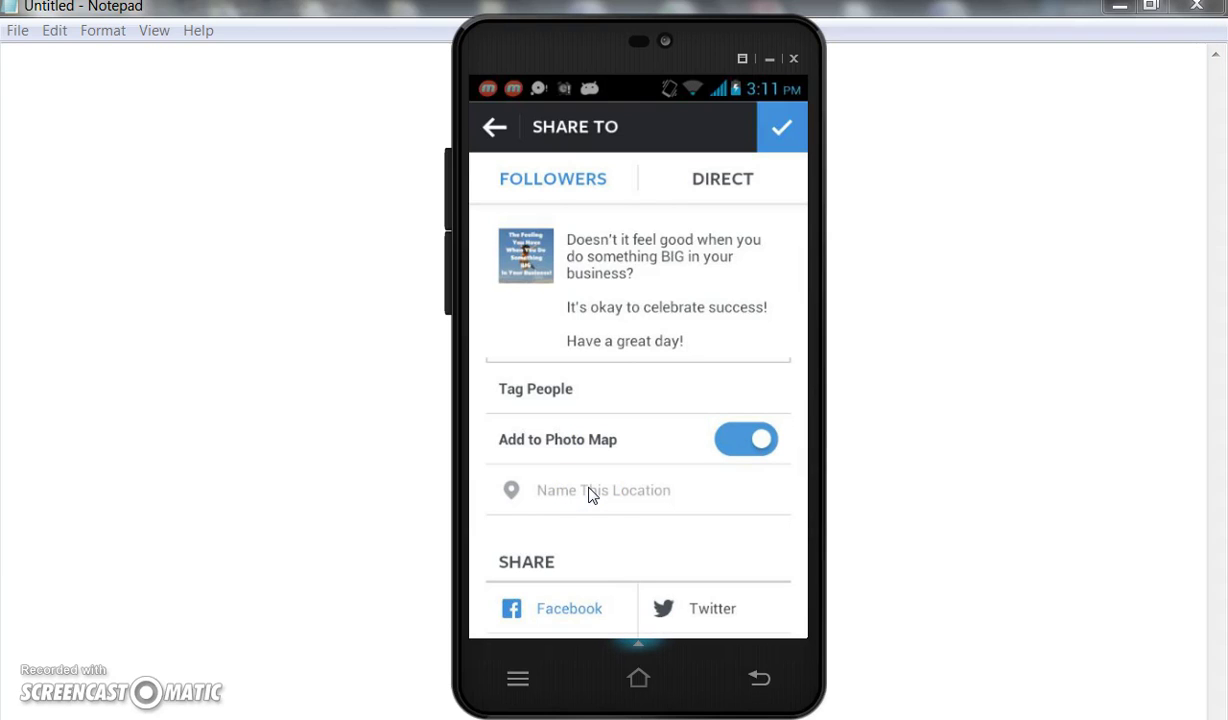
click(583, 495)
drag(643, 362, 645, 320)
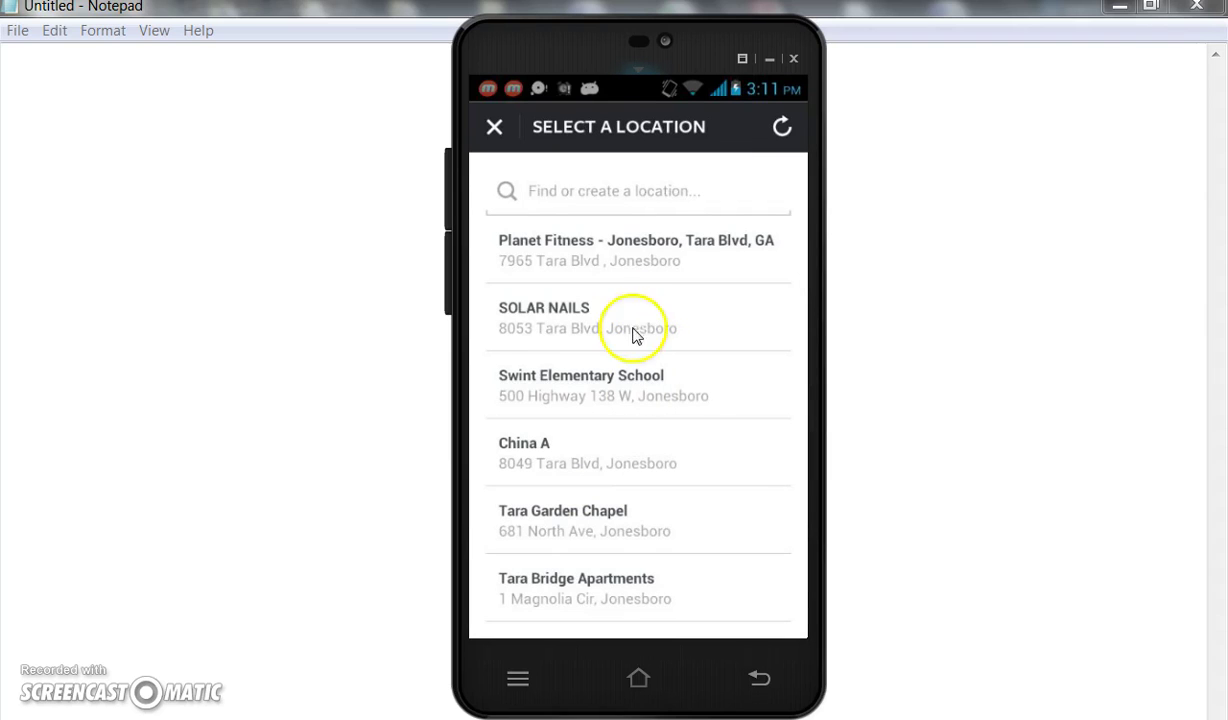
click(629, 191)
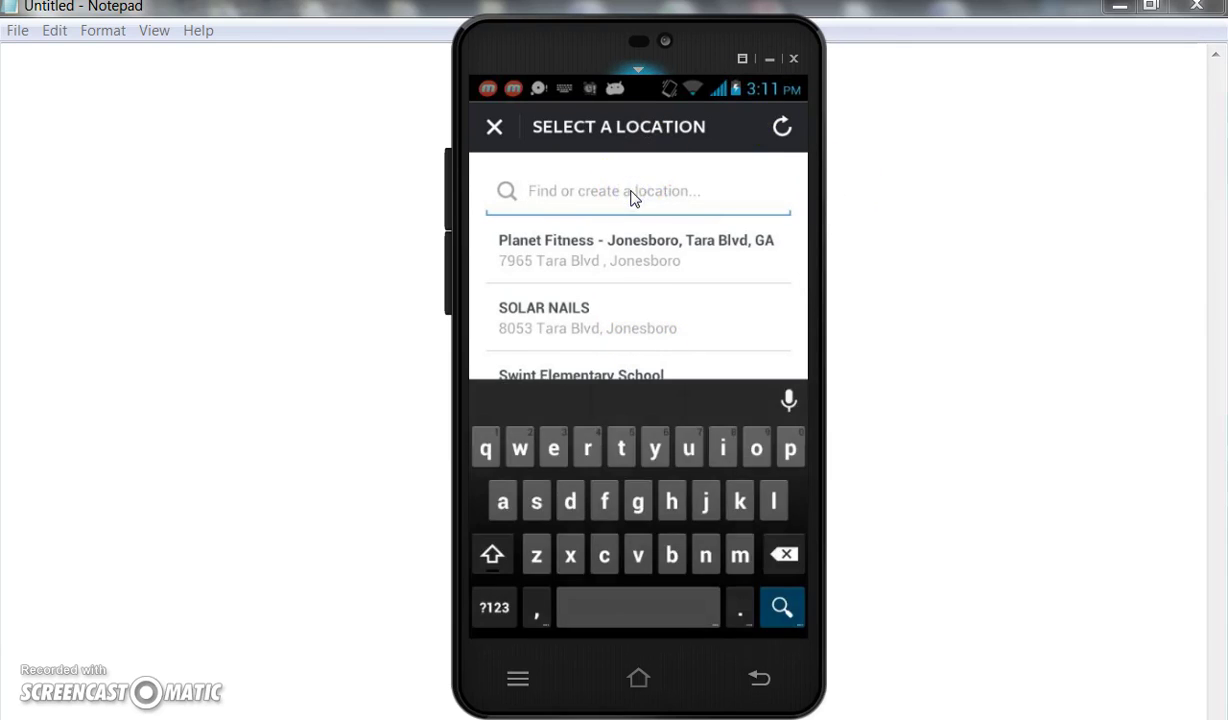
text(www.)
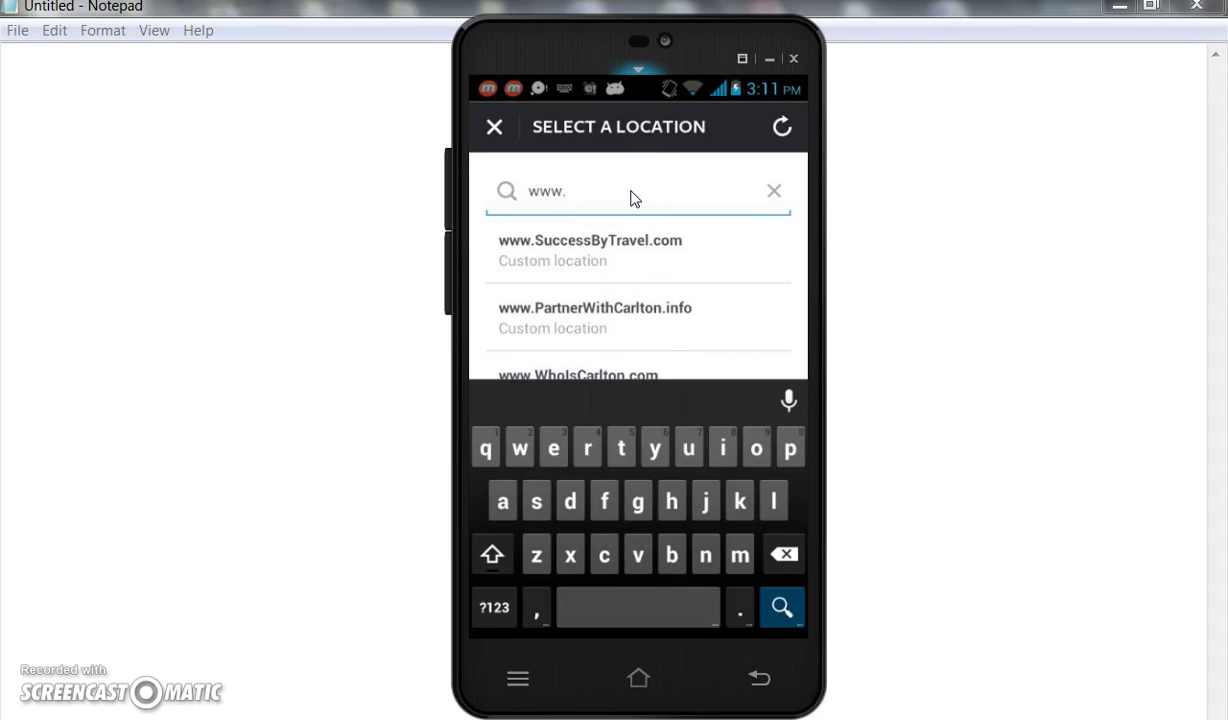
text(Who)
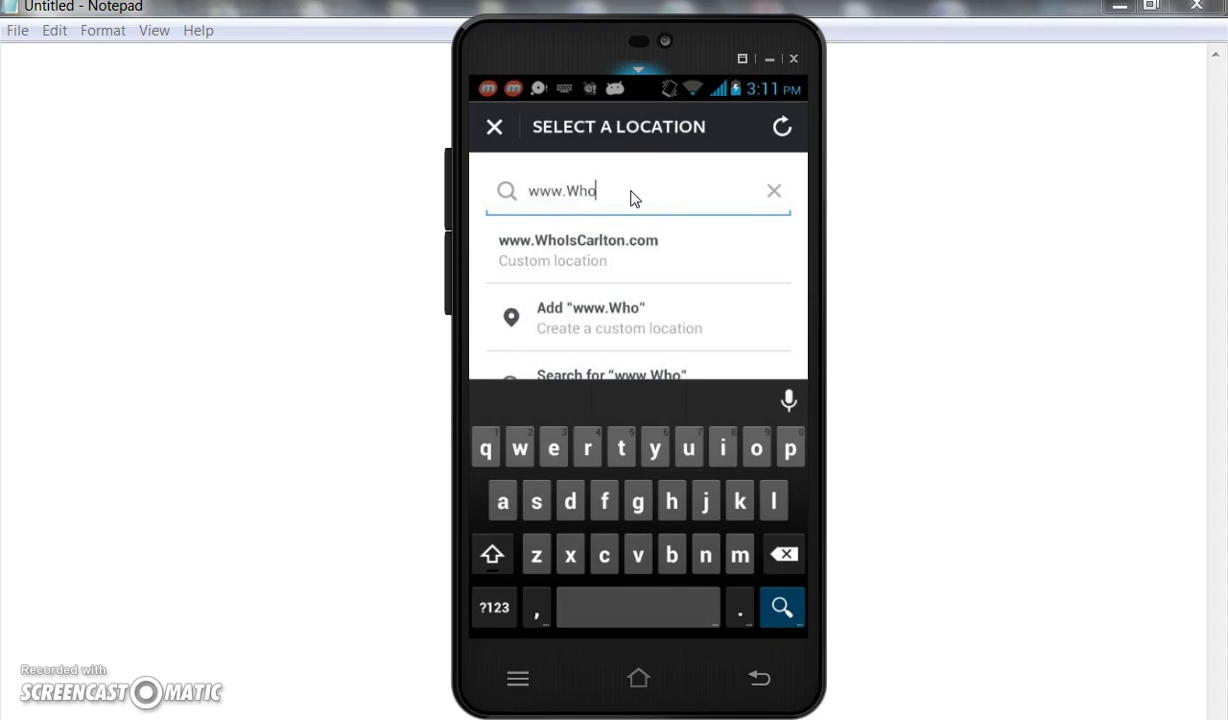
click(567, 252)
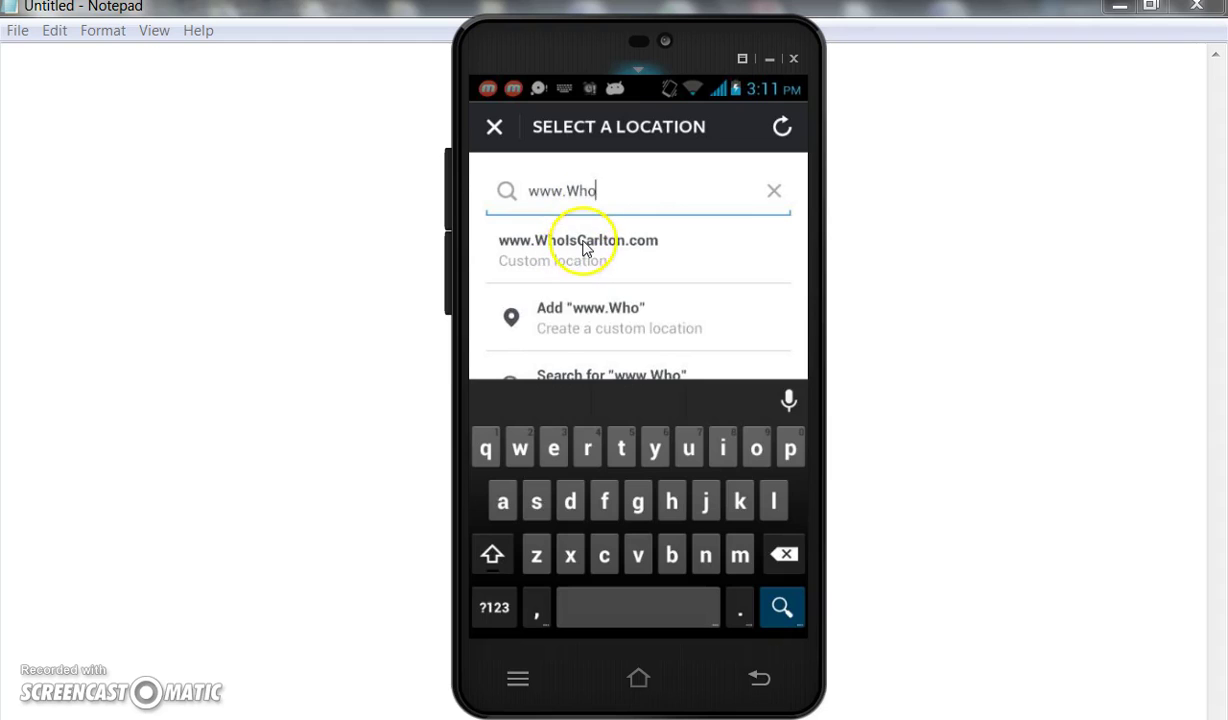
click(678, 252)
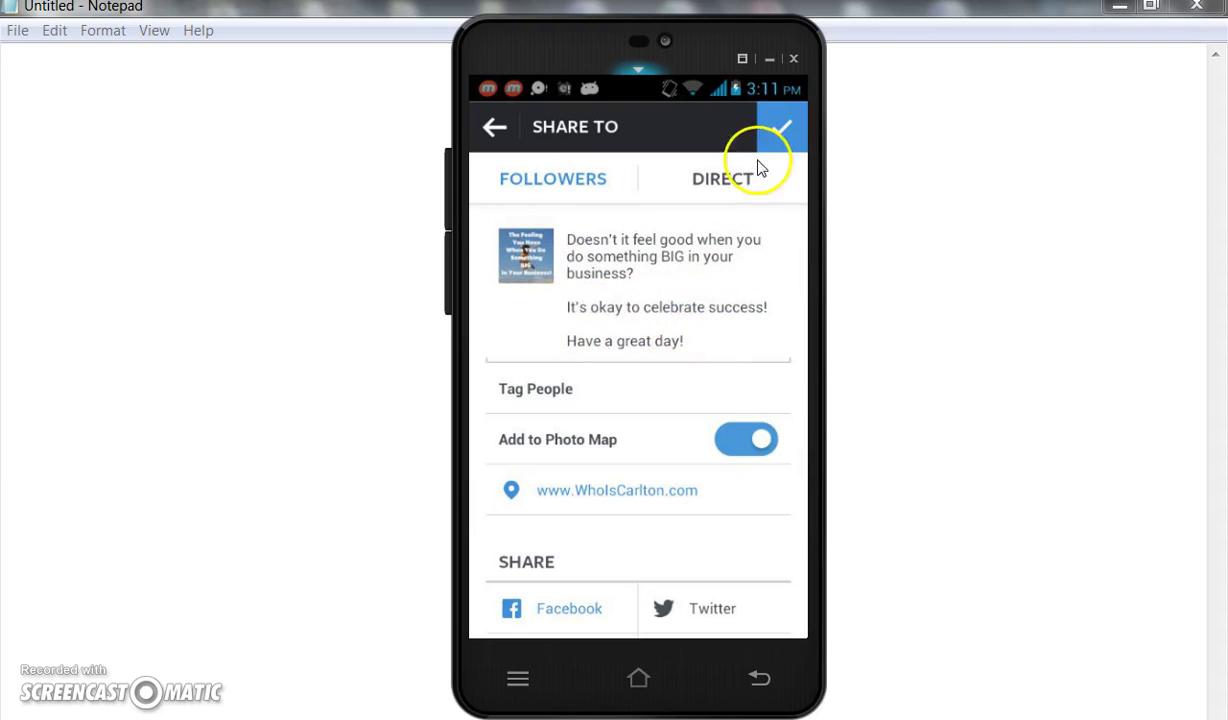
Publish the captioned, location-tagged post so it uploads to the top of the feed.
click(781, 127)
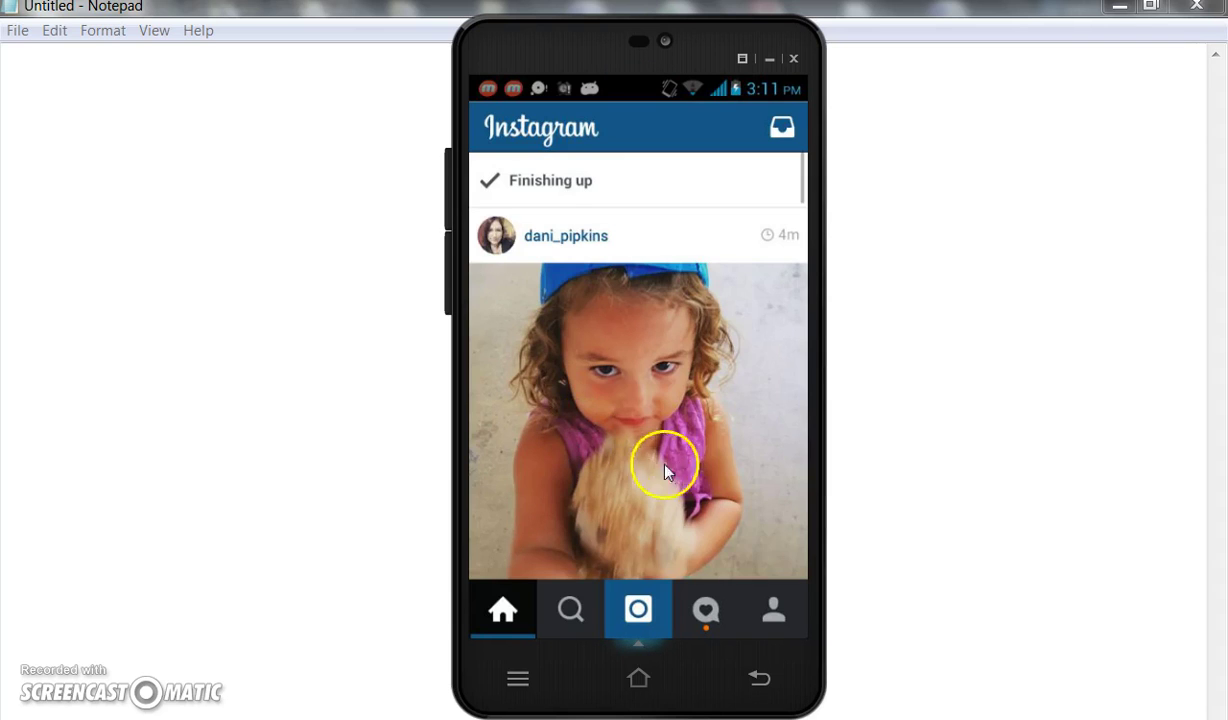